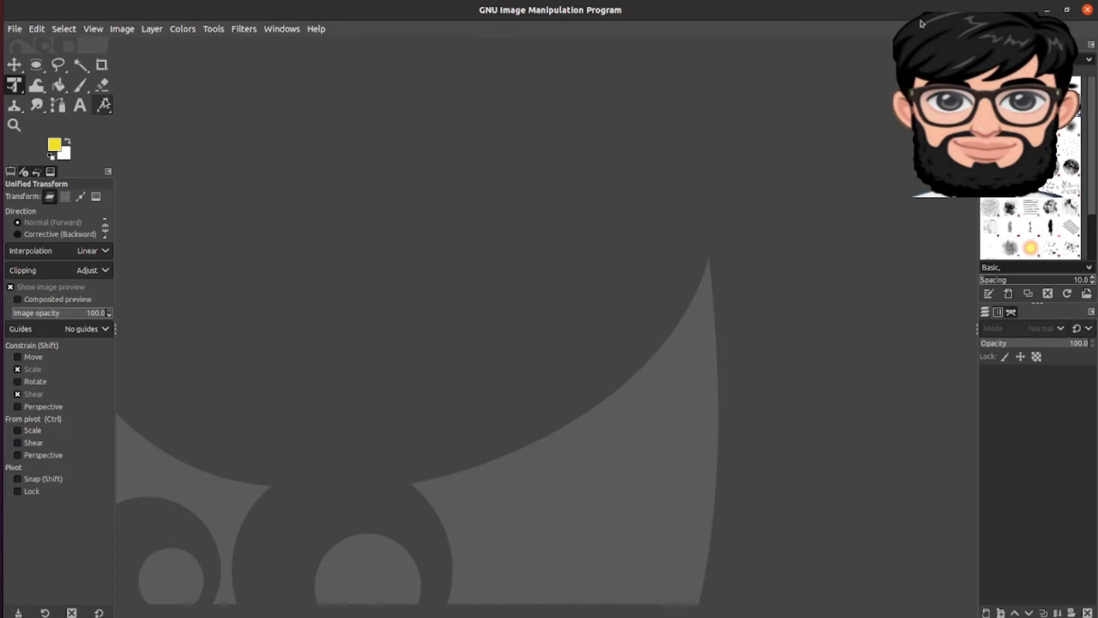
Create a new image from the US Letter (300 ppi) template
click(13, 29)
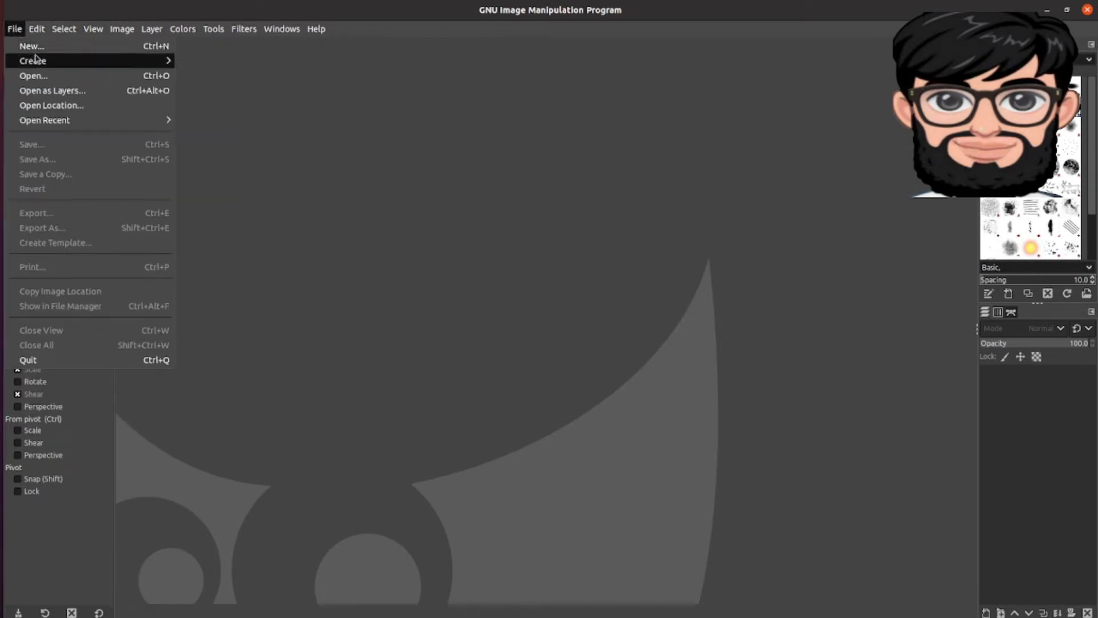
click(26, 47)
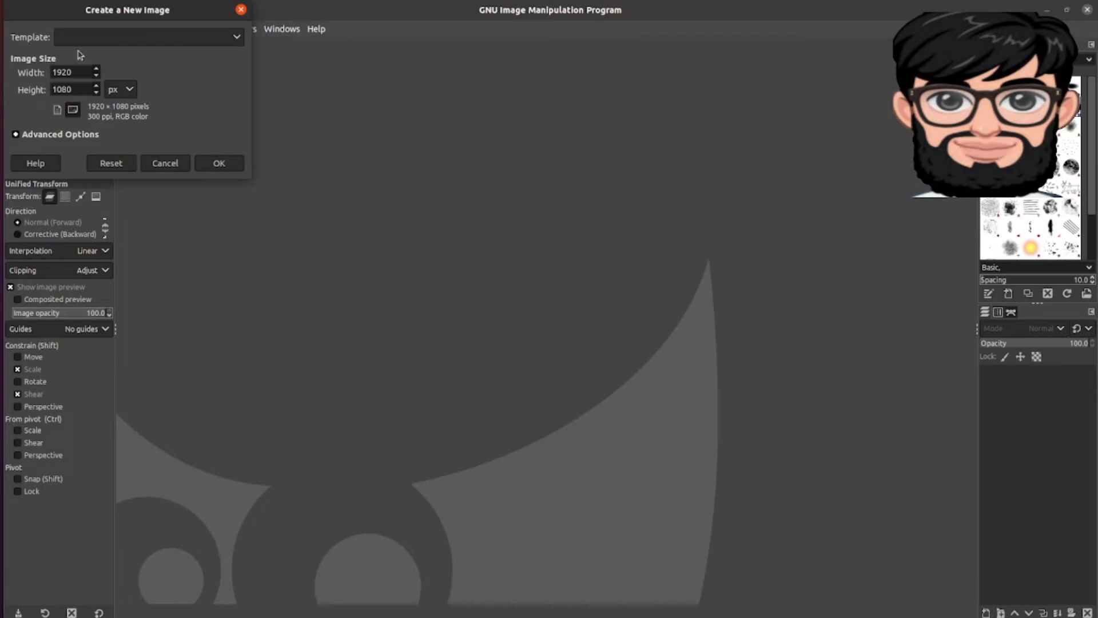
click(107, 38)
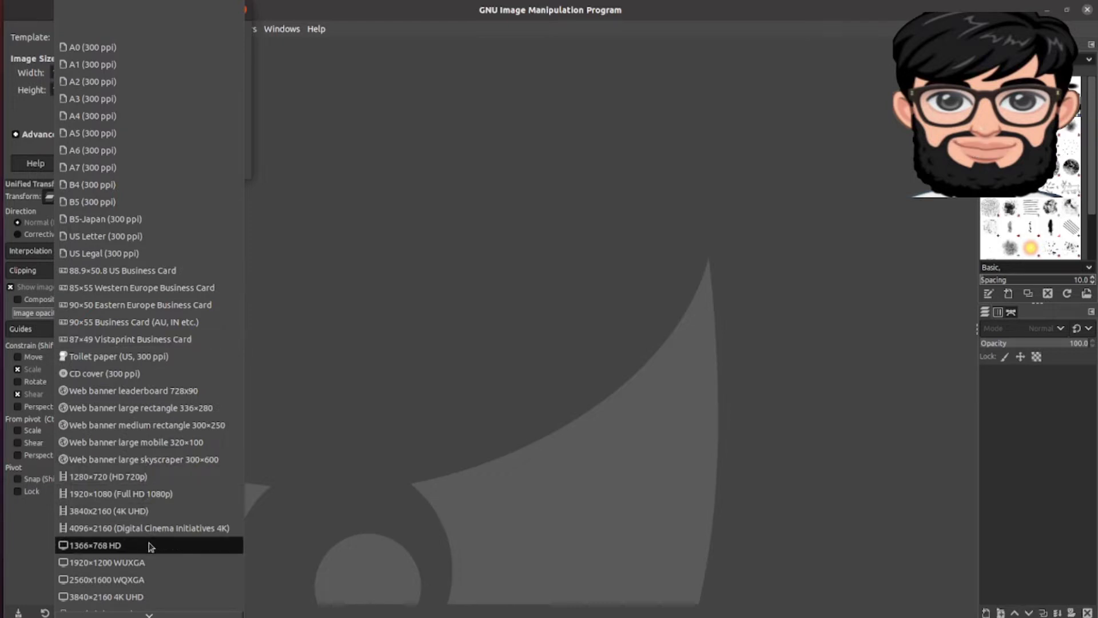
scroll(143, 527, down, 1)
scroll(142, 527, down, 3)
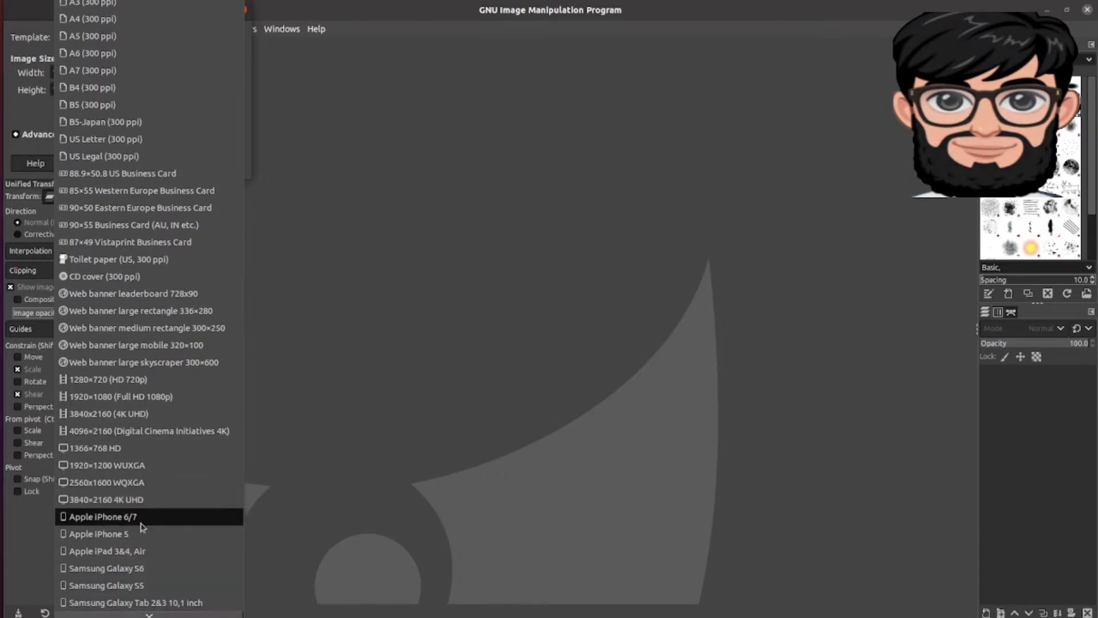
scroll(142, 527, up, 2)
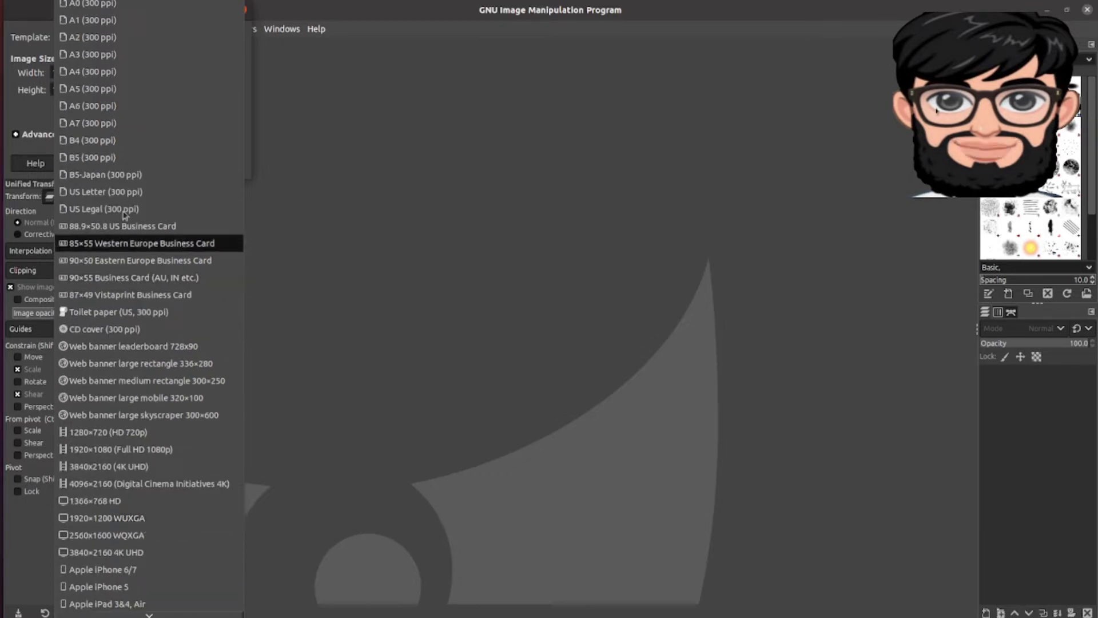
click(127, 194)
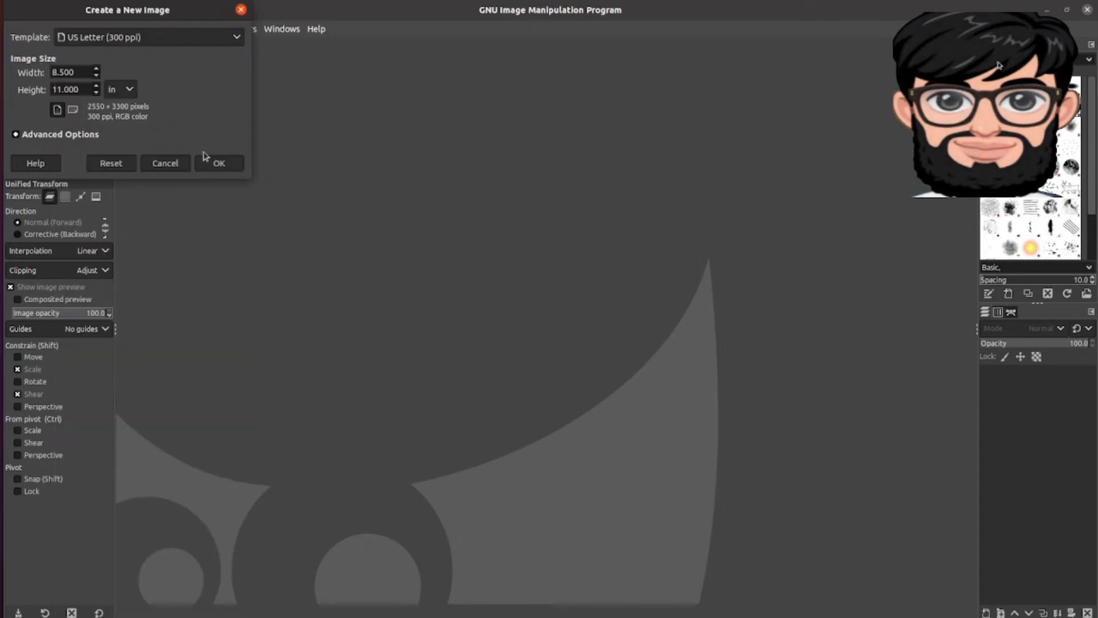
click(218, 164)
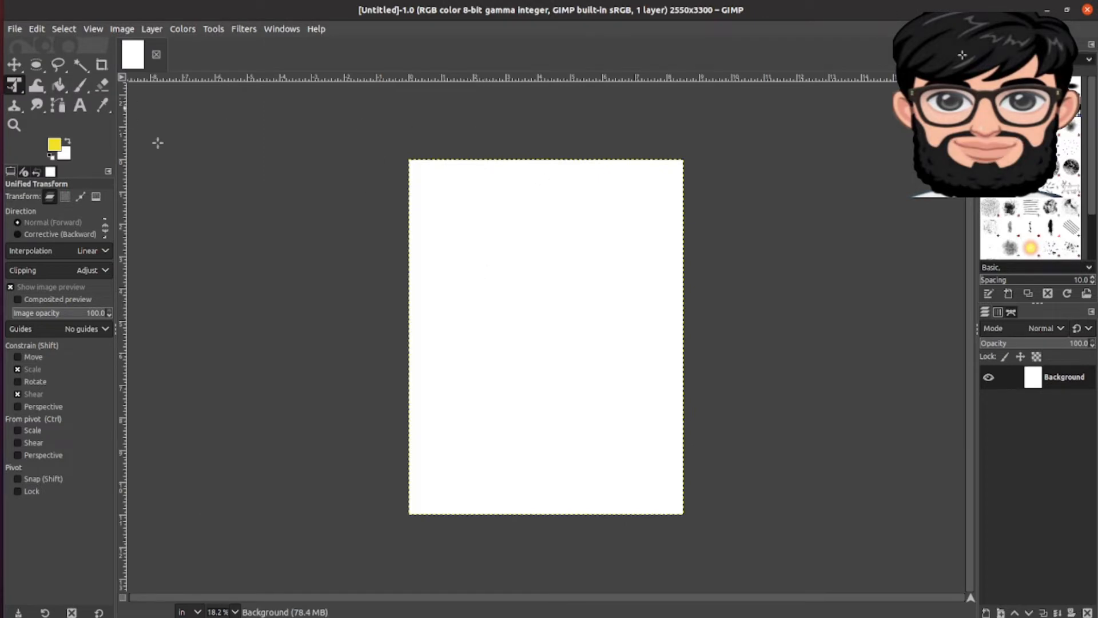
Draw a text box across the upper part of the page and enter "TiTile"
click(80, 105)
drag(451, 189, 625, 283)
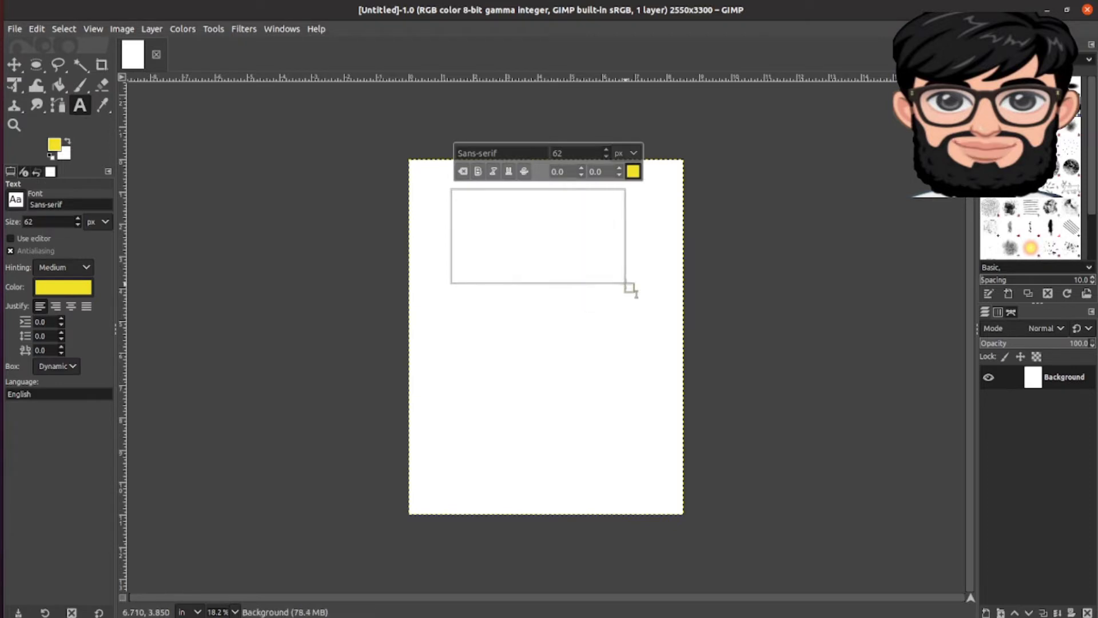
text(TiT)
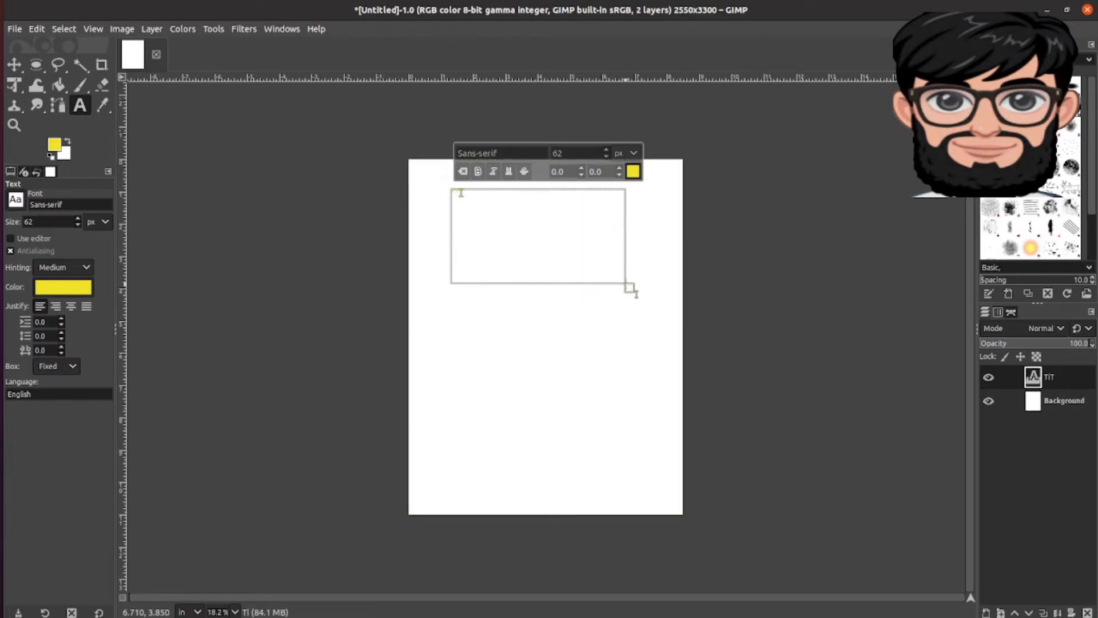
text(le)
click(633, 171)
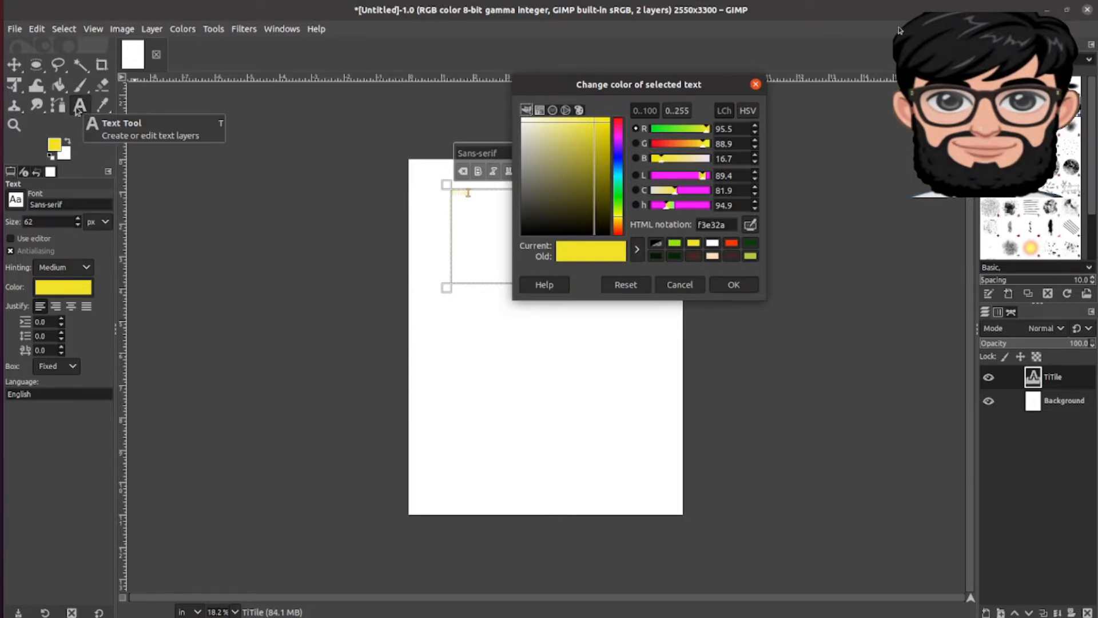
click(618, 229)
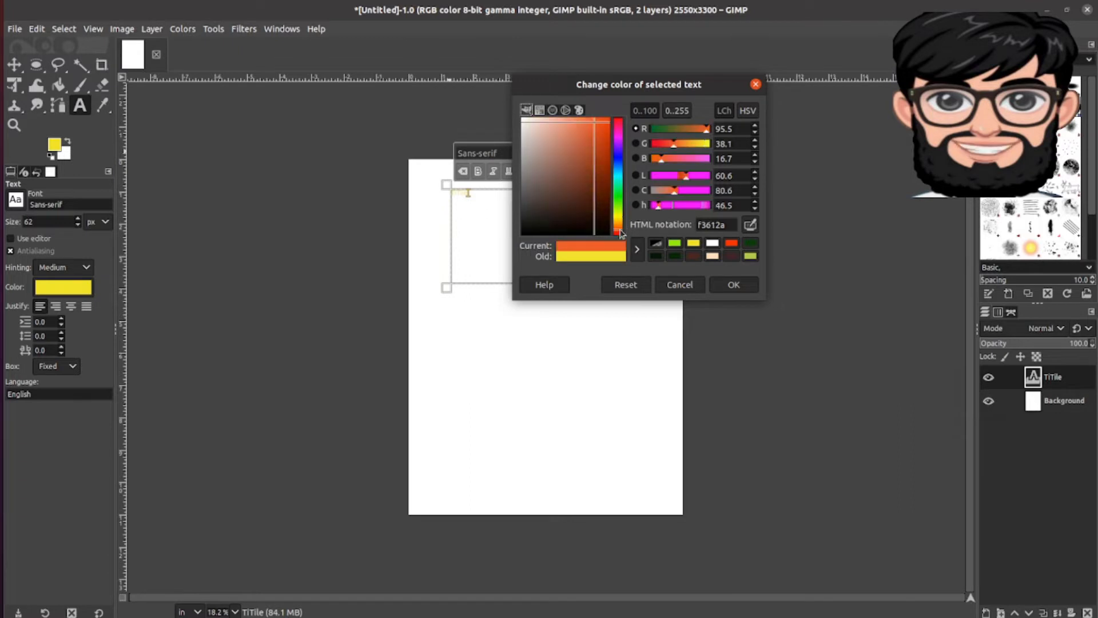
click(688, 280)
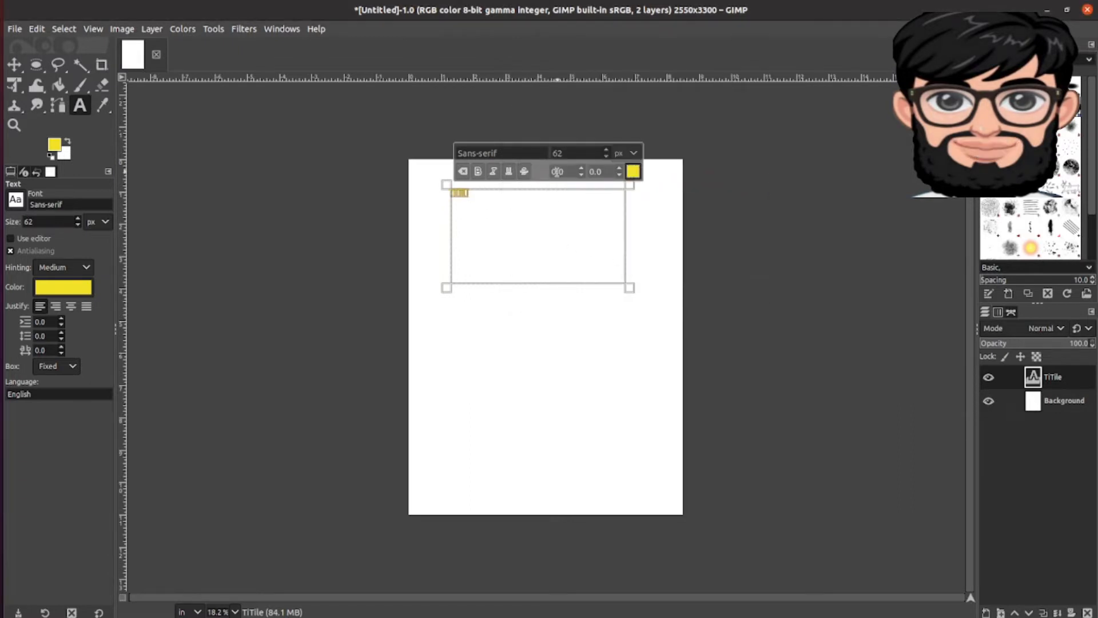
Change the colour of the selected title text to pink, f32a6d
click(633, 171)
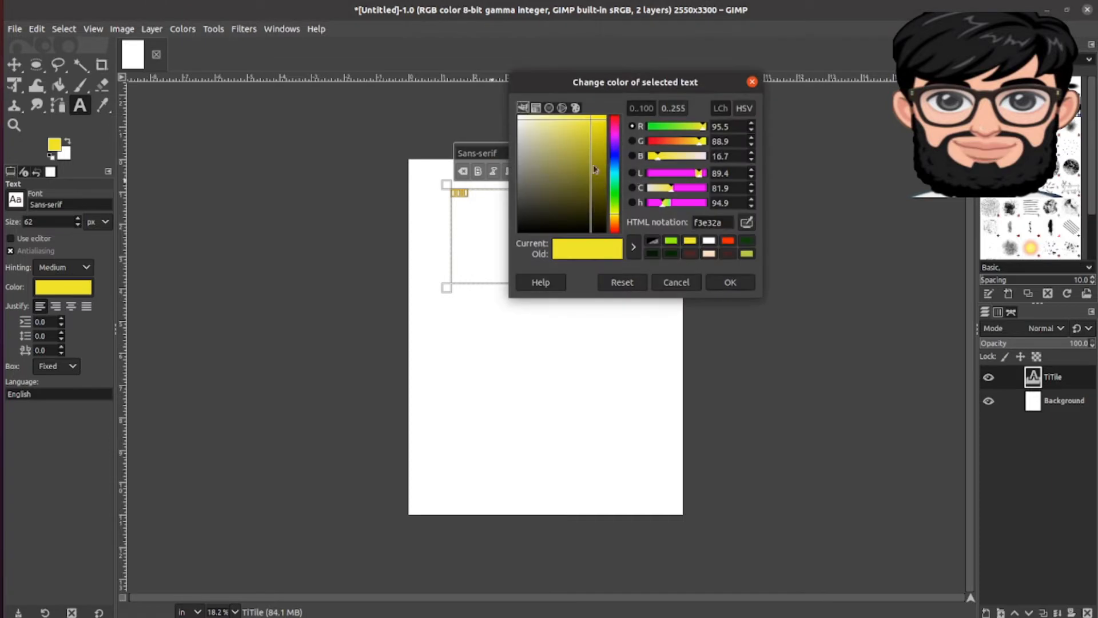
click(613, 126)
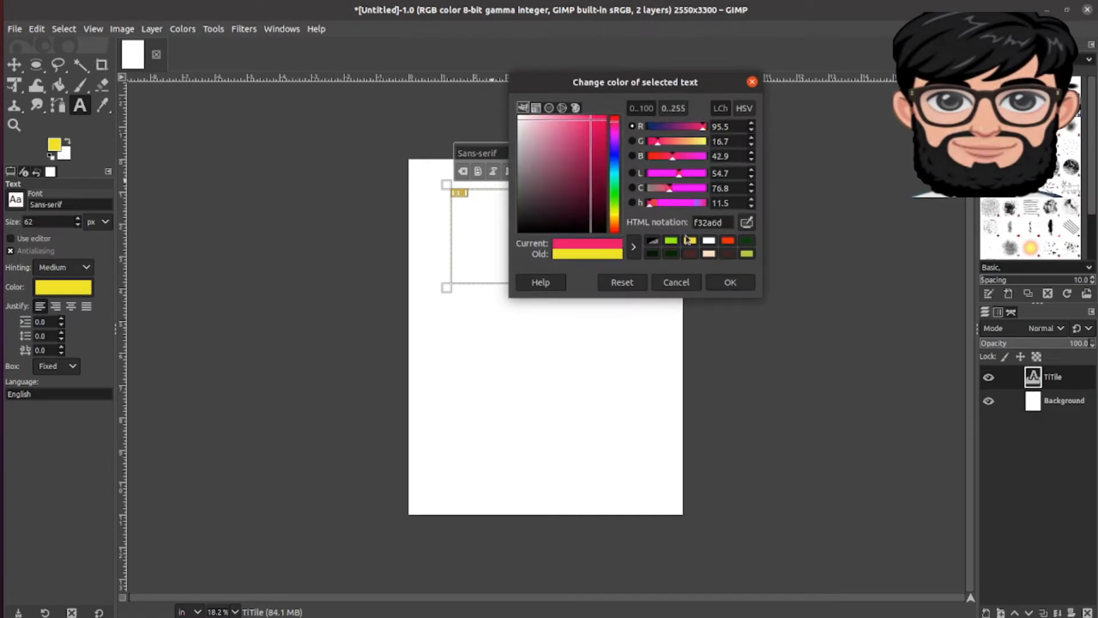
click(730, 282)
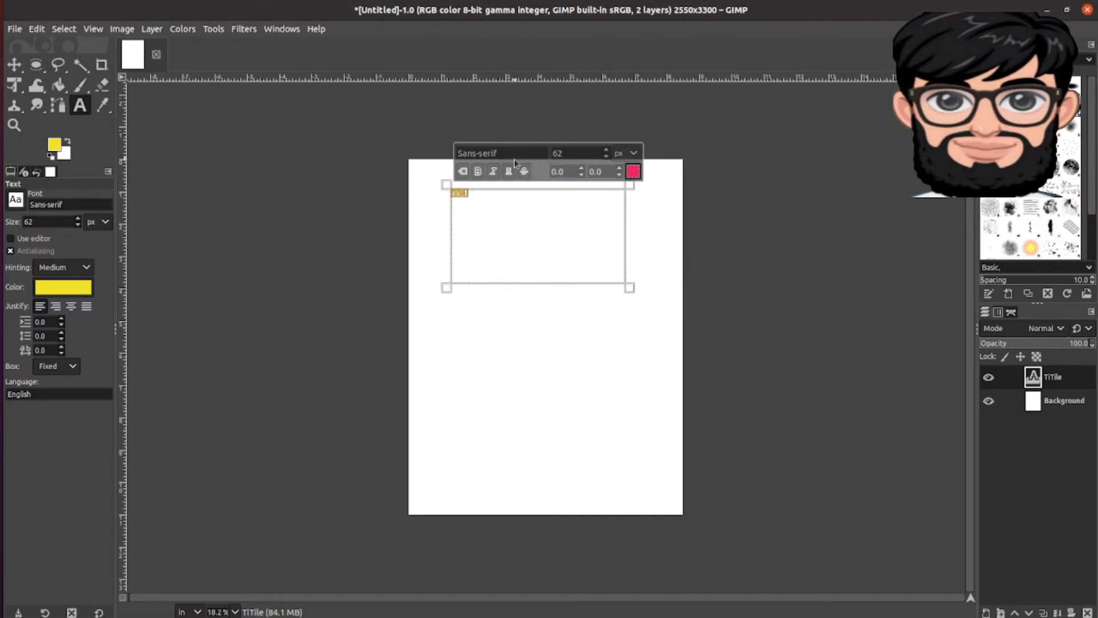
Set the title's font size to 100 px
double_click(574, 148)
text(10)
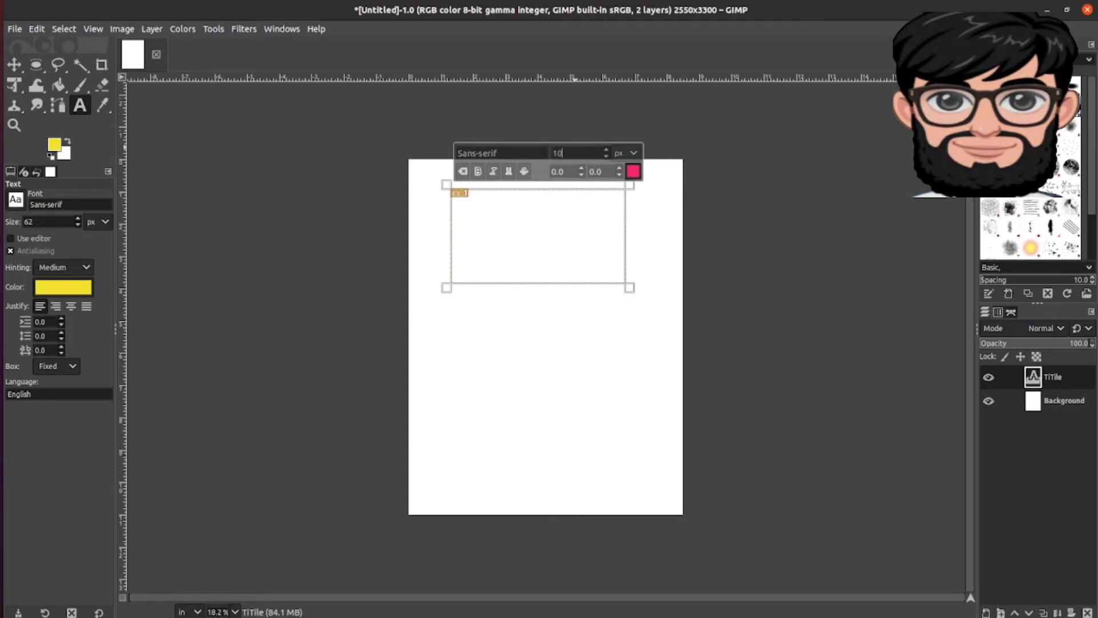
text(0)
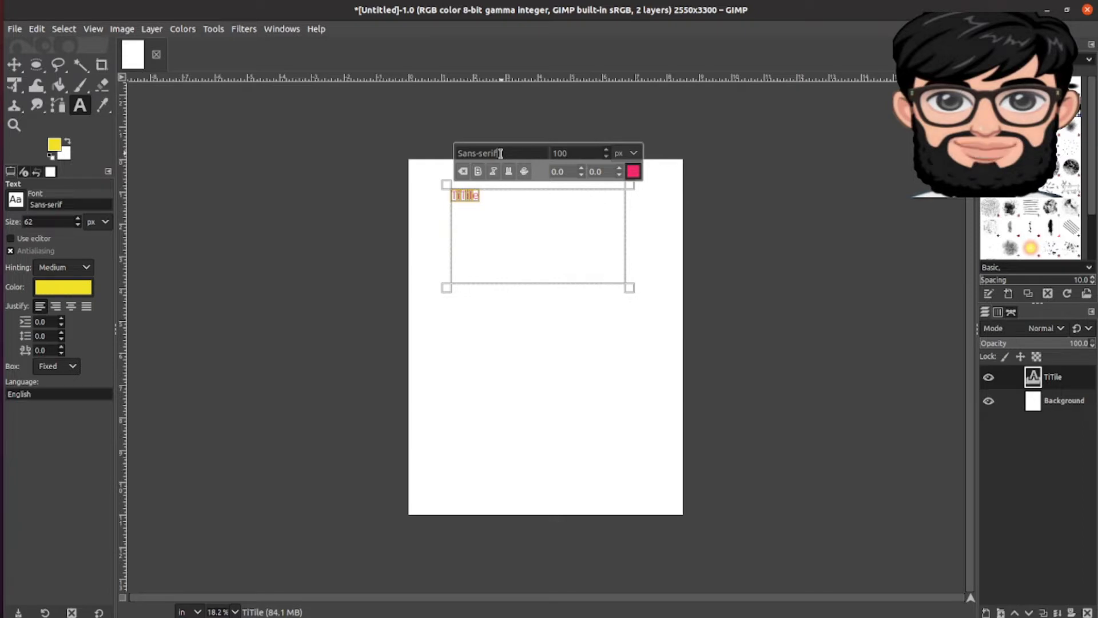
Change the title's font to Yrsa Semi-Bold
drag(518, 149, 424, 148)
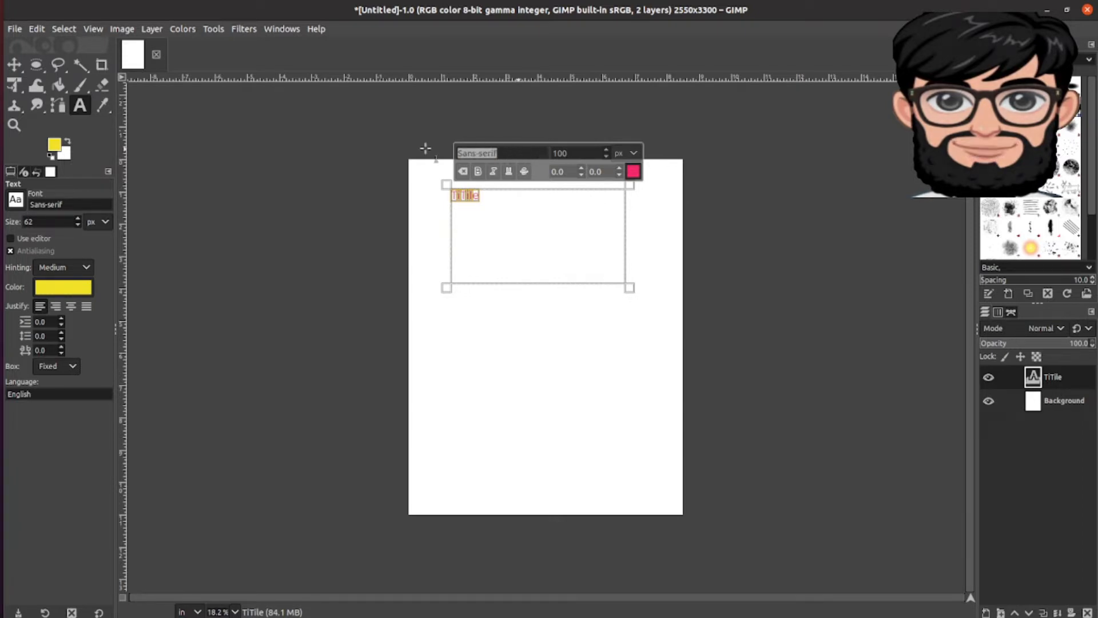
key(BackSpace)
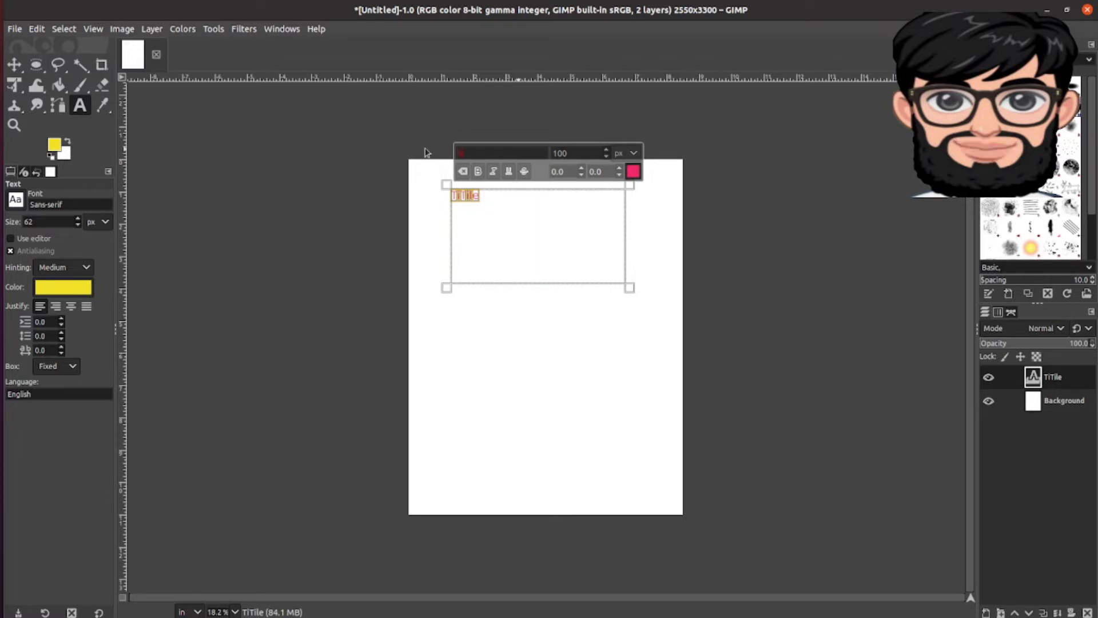
text(y)
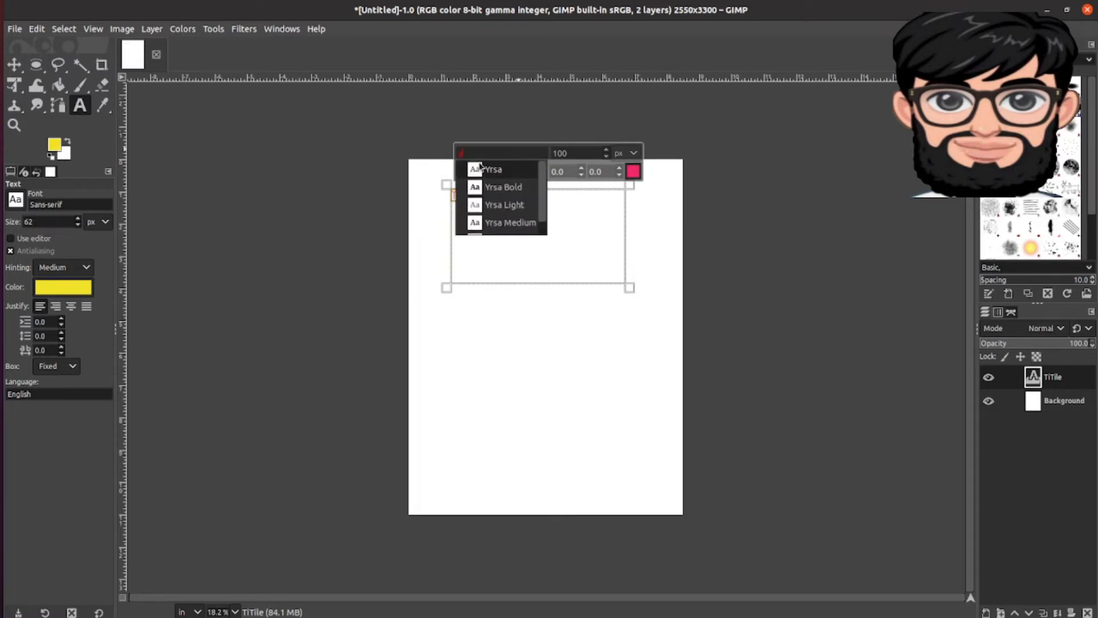
scroll(503, 203, down, 1)
click(507, 223)
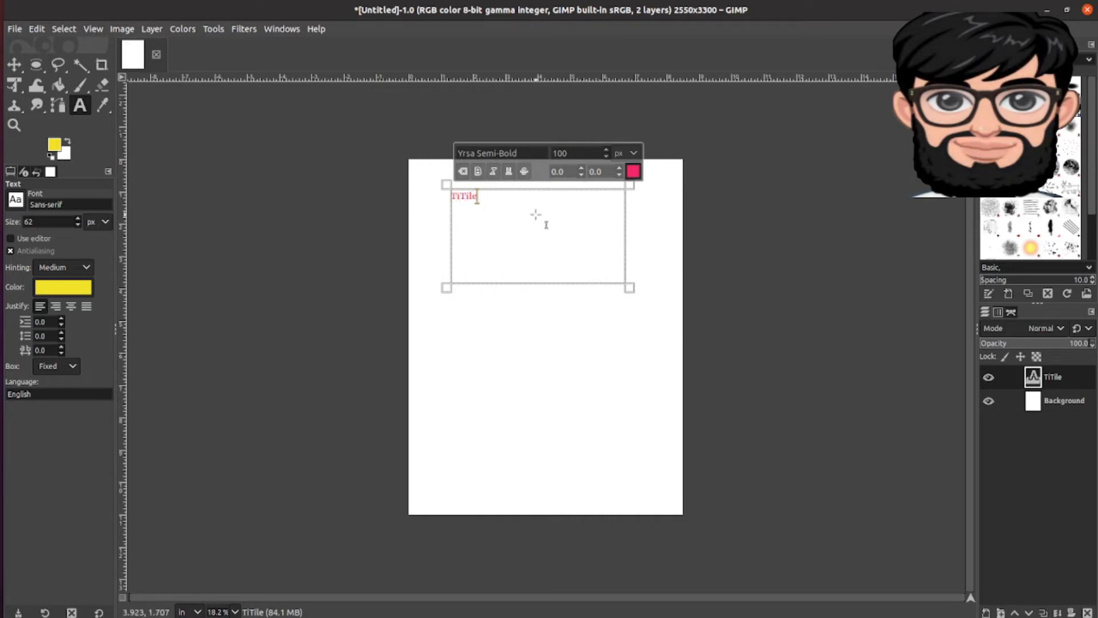
Set the title's font size to 500 px and leave the text box
double_click(581, 149)
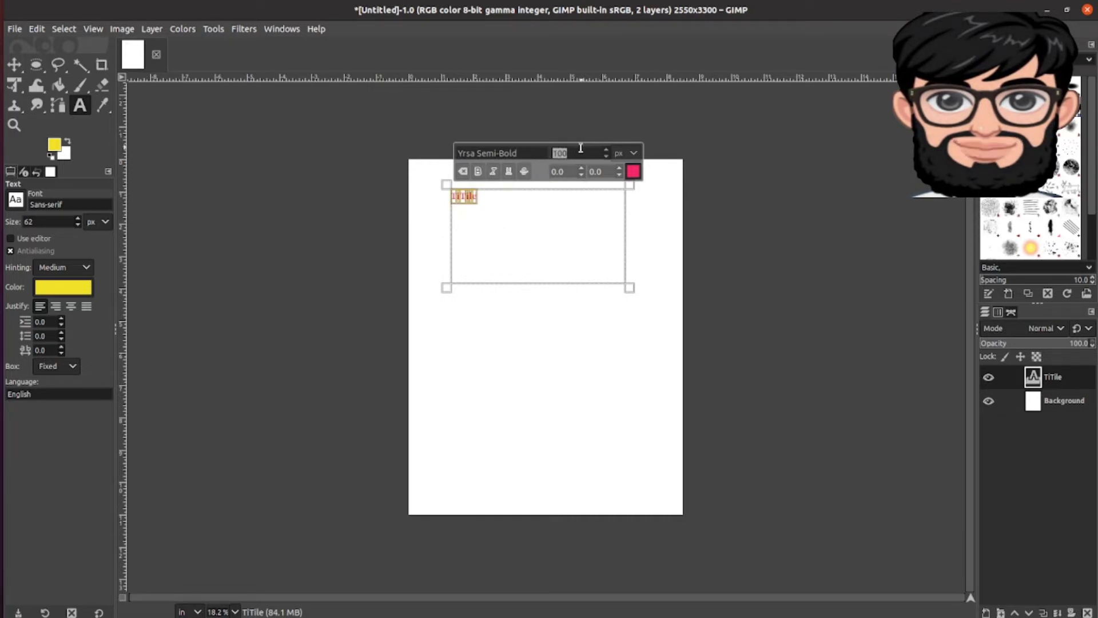
text(5)
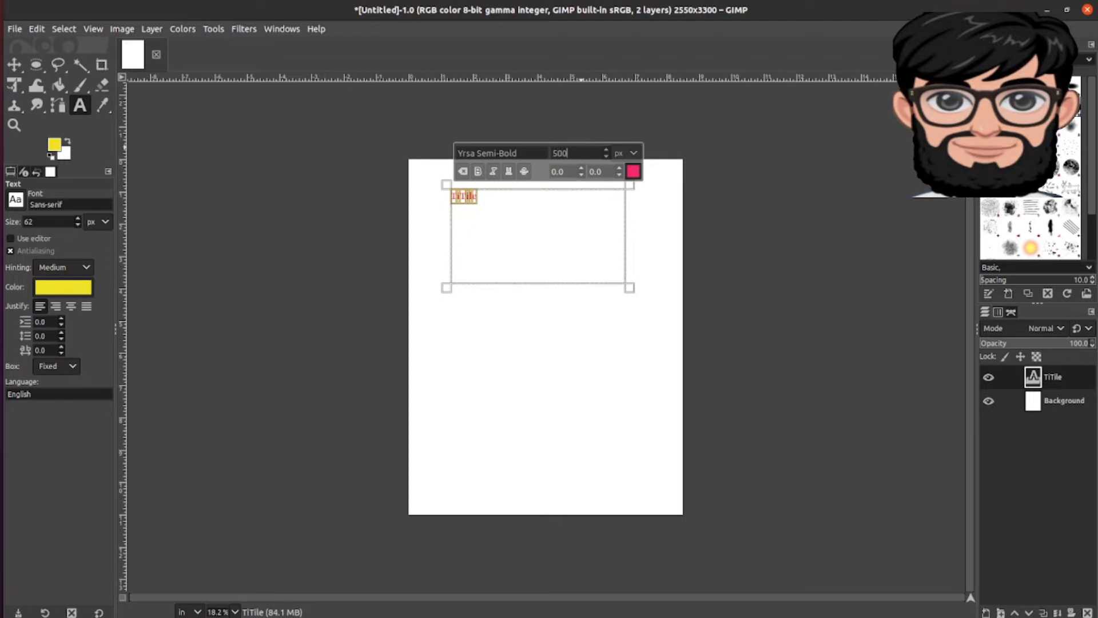
text(00)
key(Return)
click(607, 325)
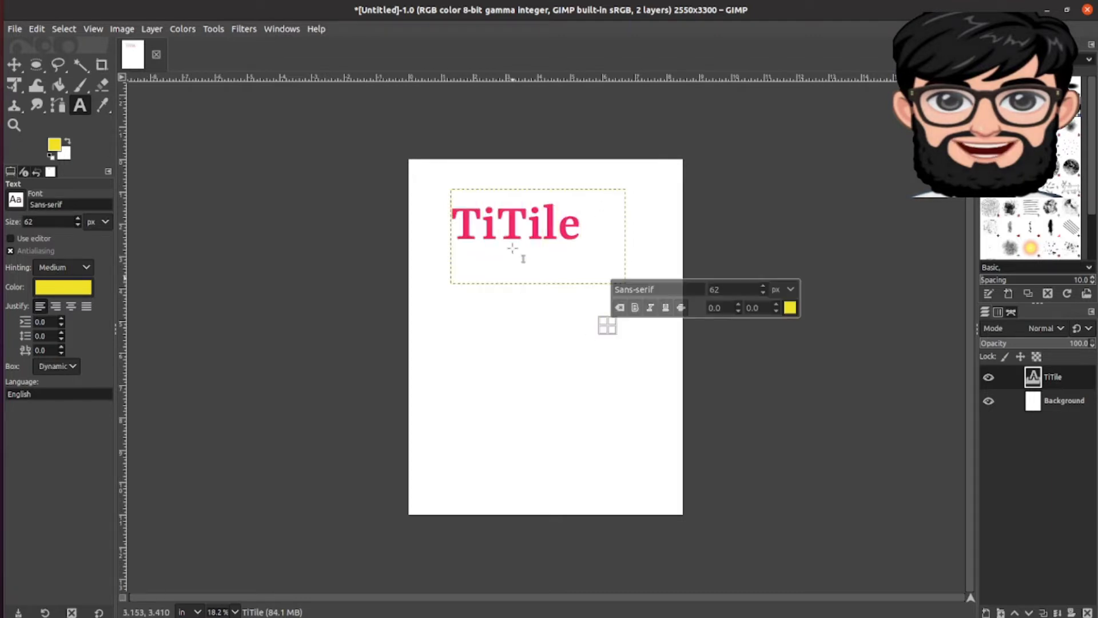
click(496, 343)
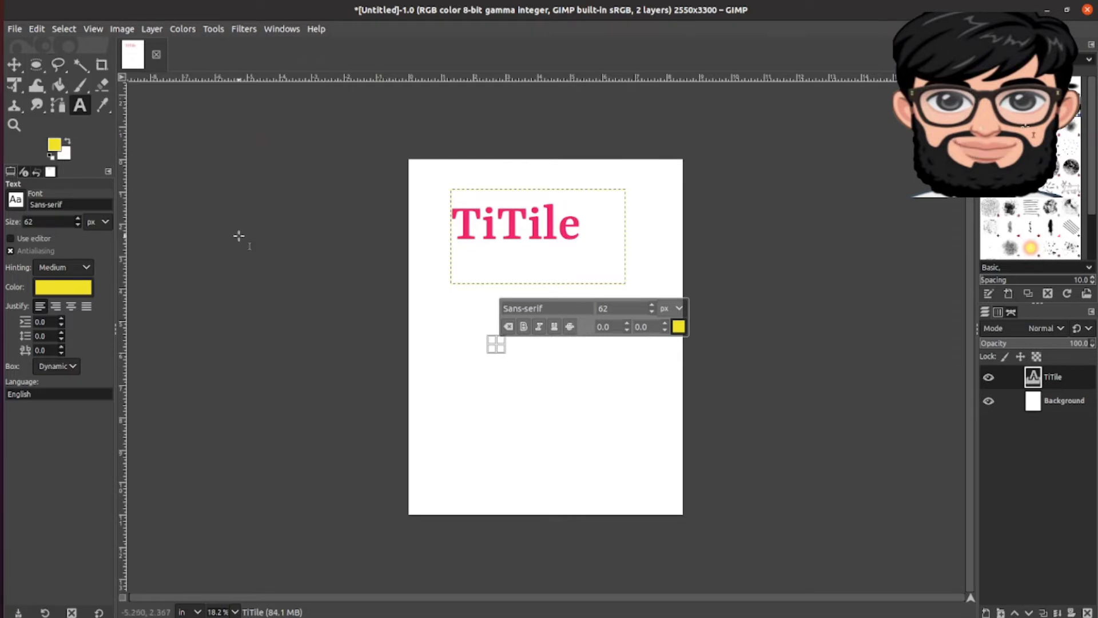
Erase part of the title's first letter and crop the image around the title to about 1490 × 737 px
click(102, 86)
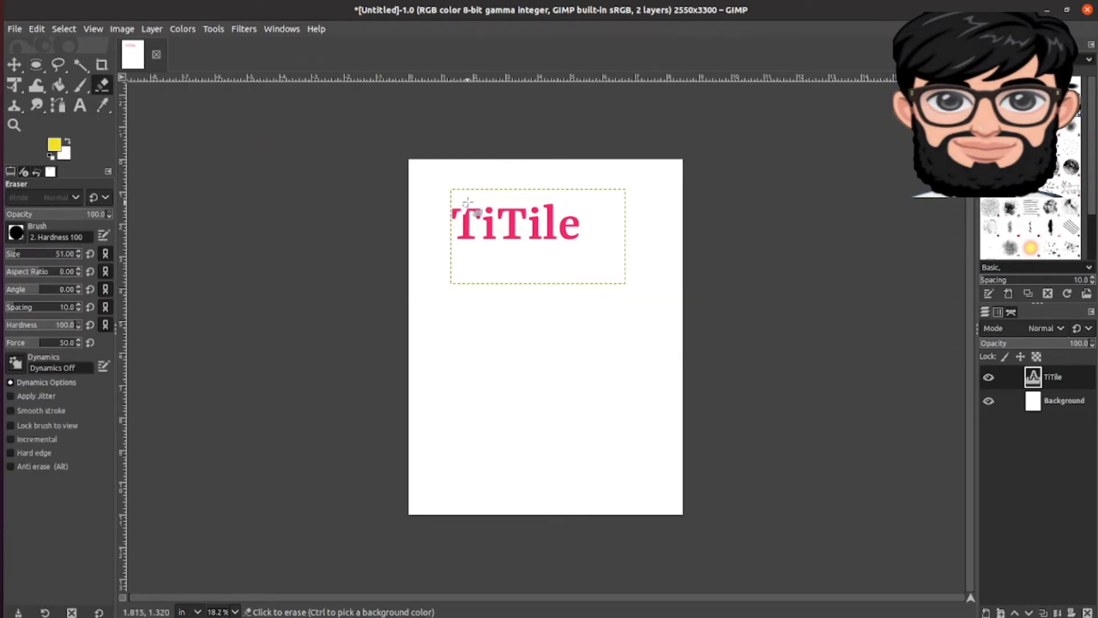
mouse_move(468, 203)
mouse_down()
mouse_move(478, 195)
mouse_move(473, 239)
mouse_up()
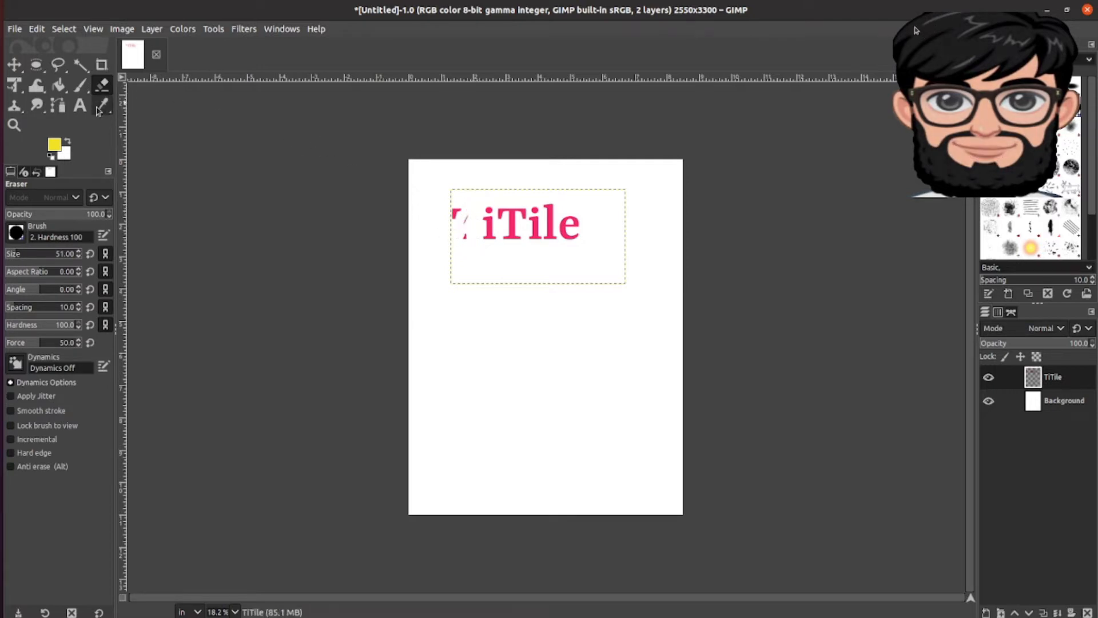
click(102, 66)
drag(447, 188, 607, 268)
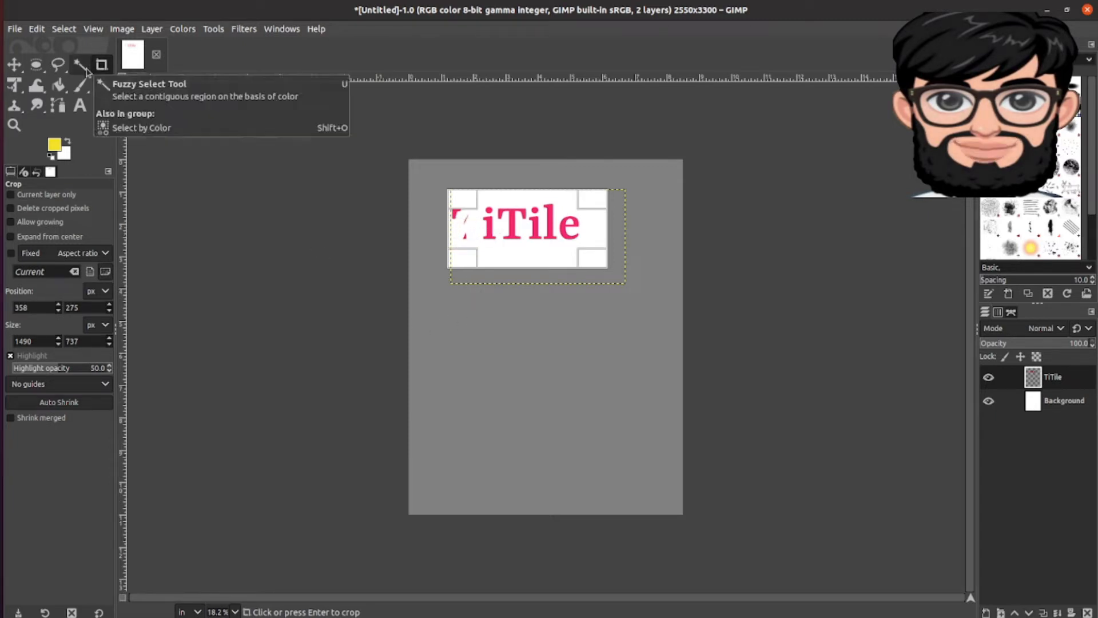
Select the area around the title's letters with Fuzzy Select and sample the white background as the foreground colour
click(85, 68)
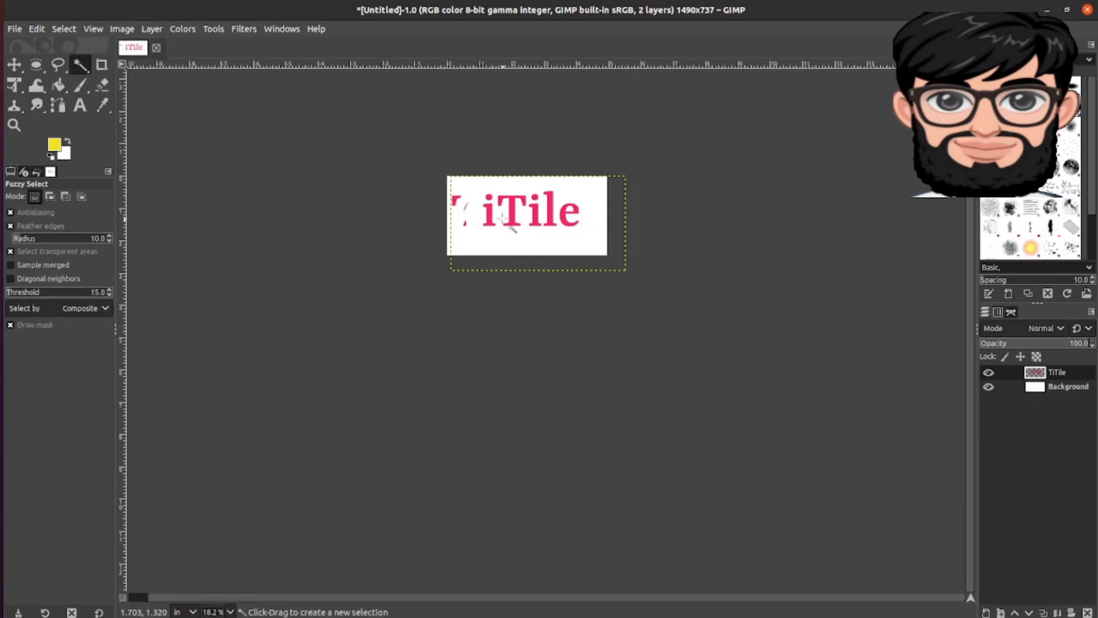
drag(501, 220, 580, 199)
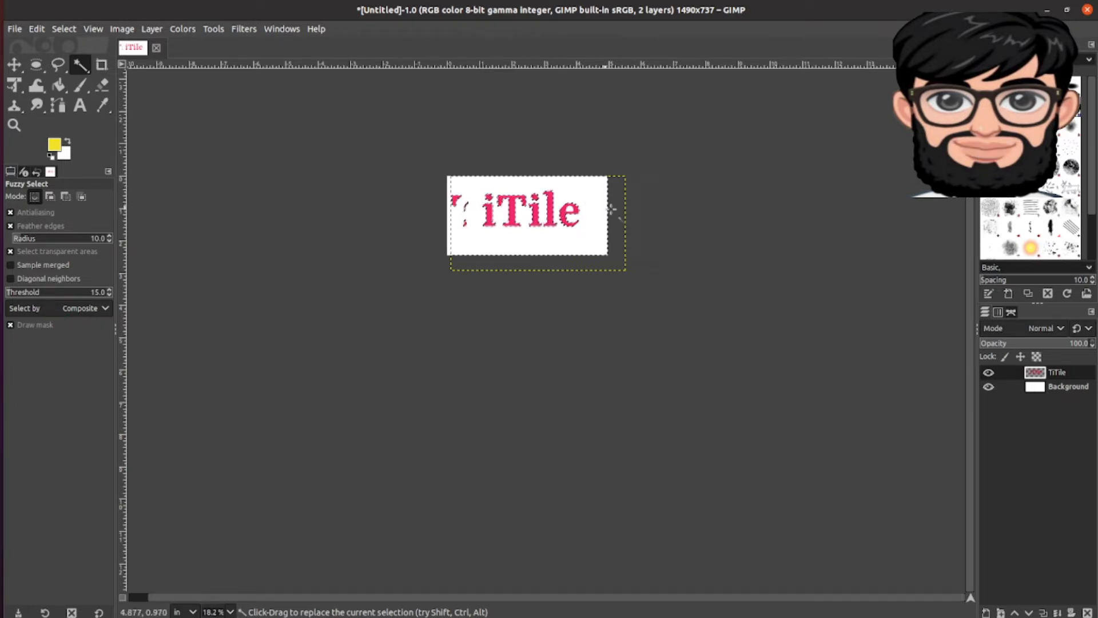
click(103, 107)
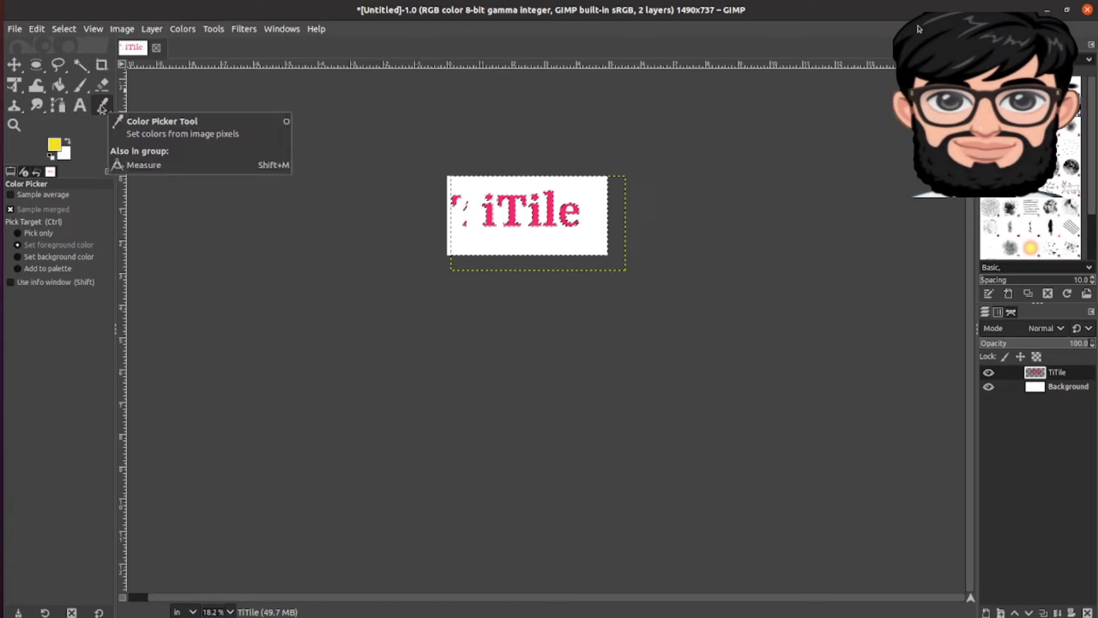
click(500, 182)
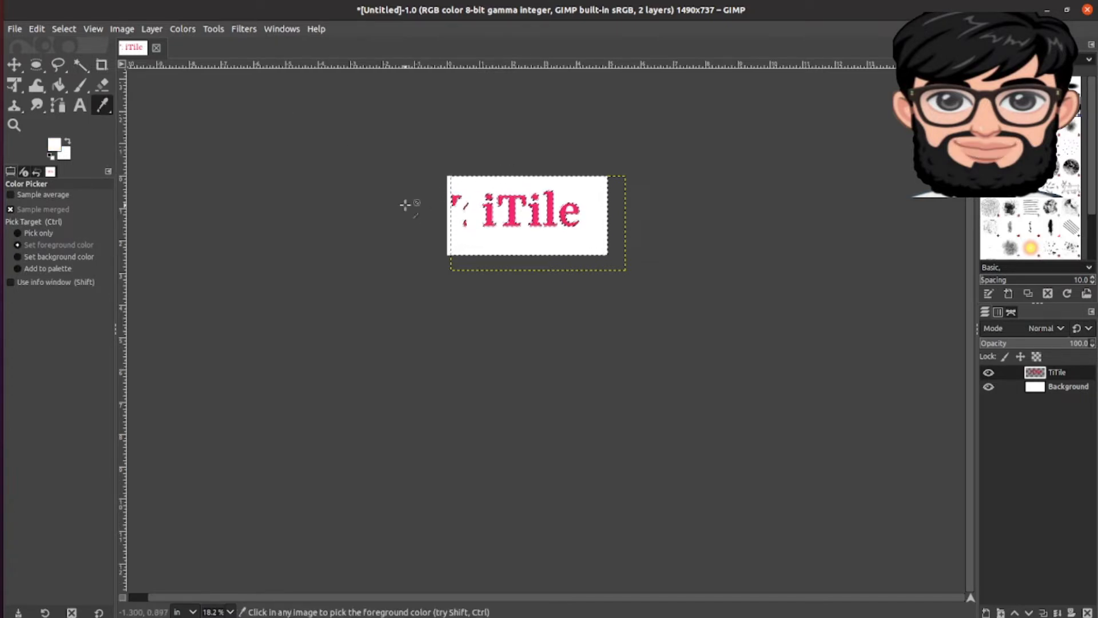
Switch to Bucket Fill and set the foreground colour to red
click(59, 85)
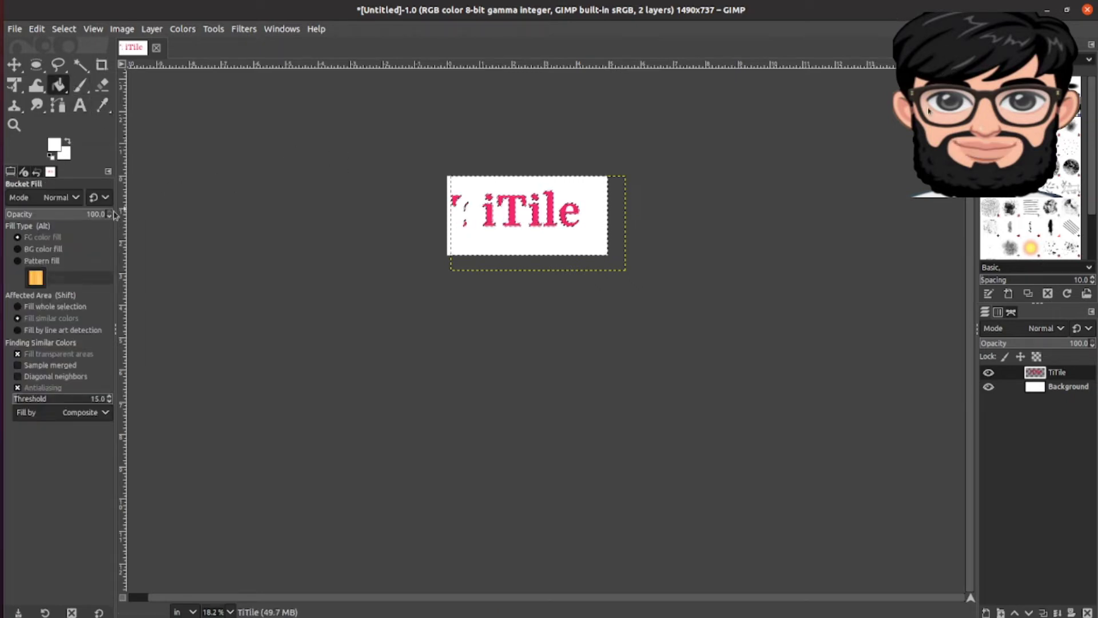
click(51, 151)
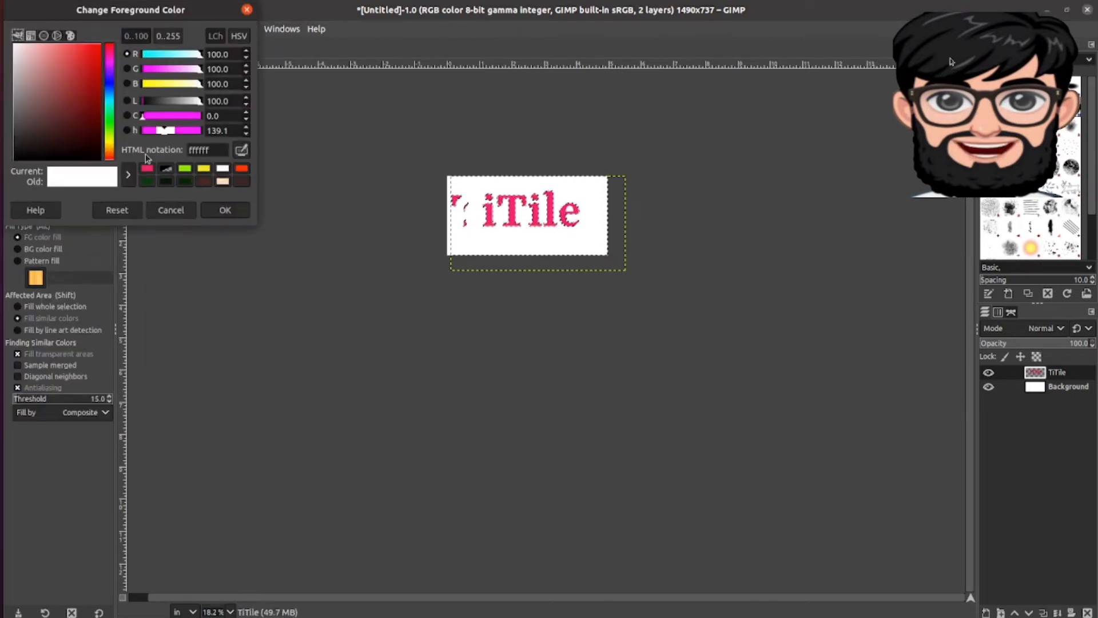
click(95, 57)
click(218, 209)
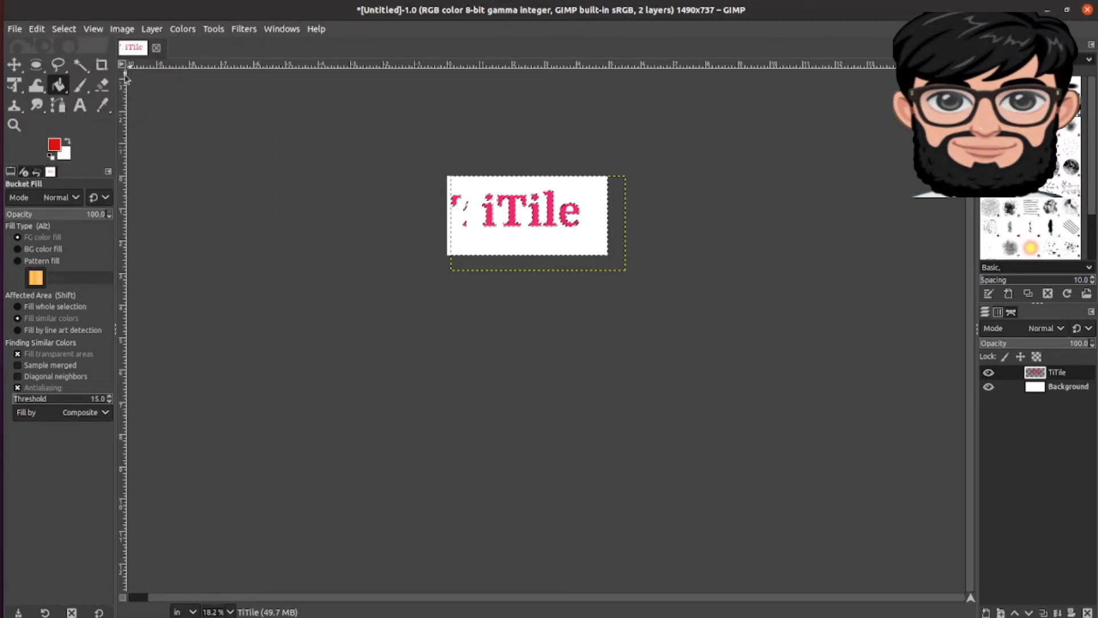
Change the foreground colour from red to a golden yellow (dfca12)
click(53, 146)
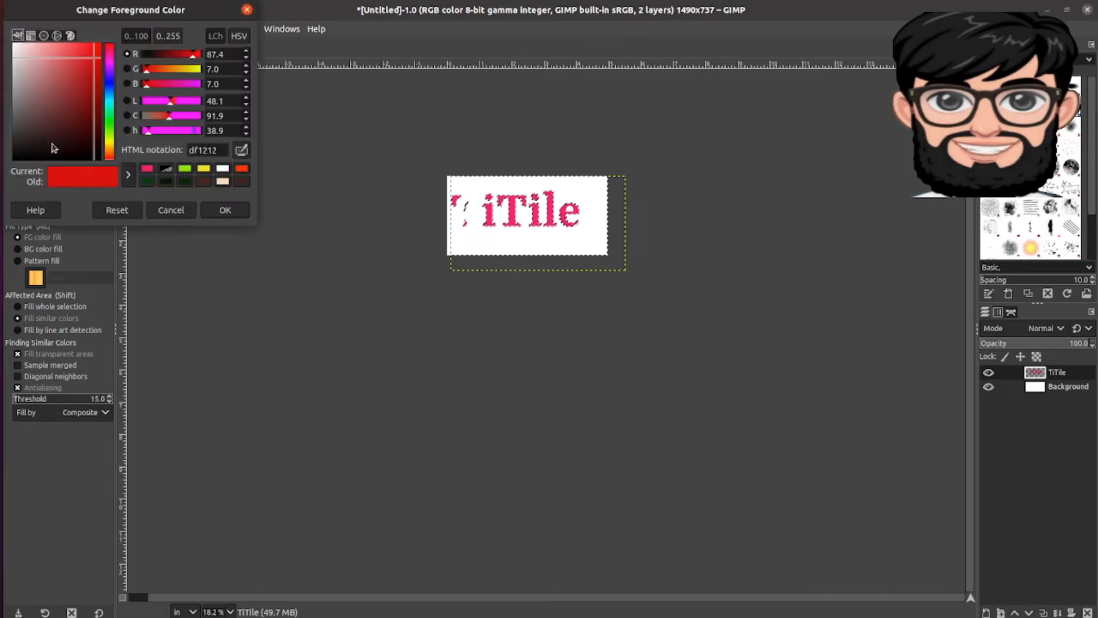
click(191, 70)
click(224, 210)
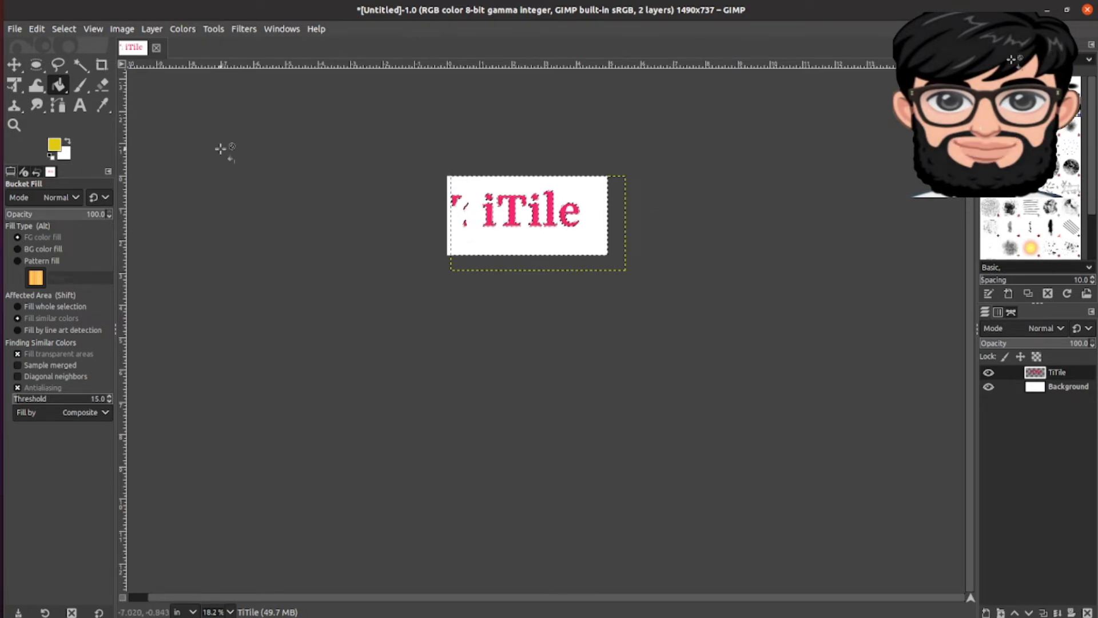
Close the untitled image, discarding its changes, and open the recently used photo Denali-Alaska.jpg
click(156, 49)
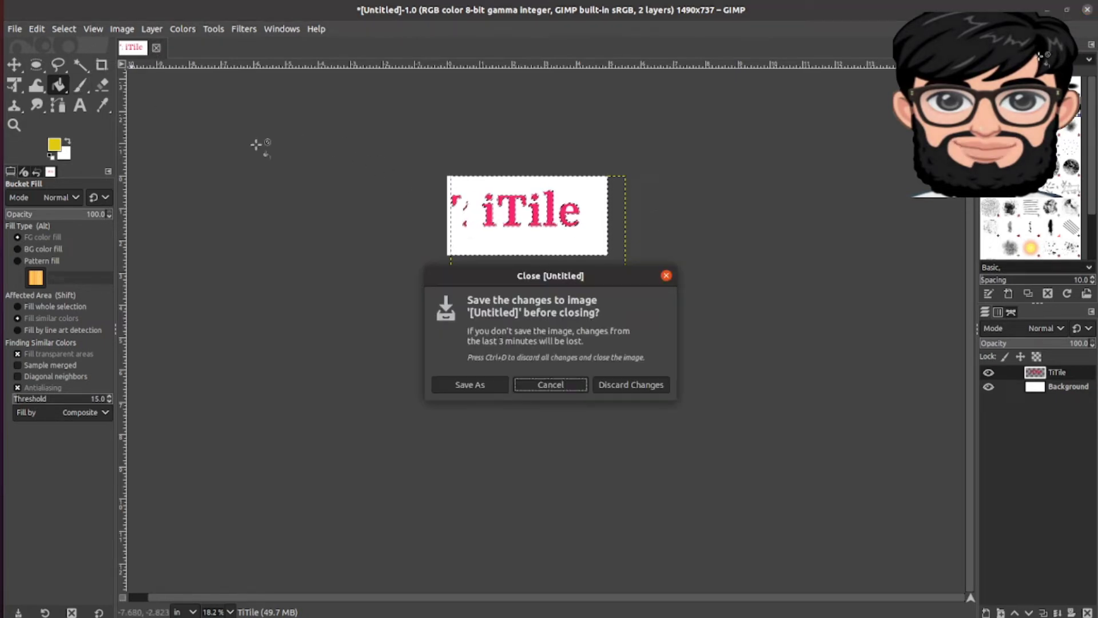
click(636, 388)
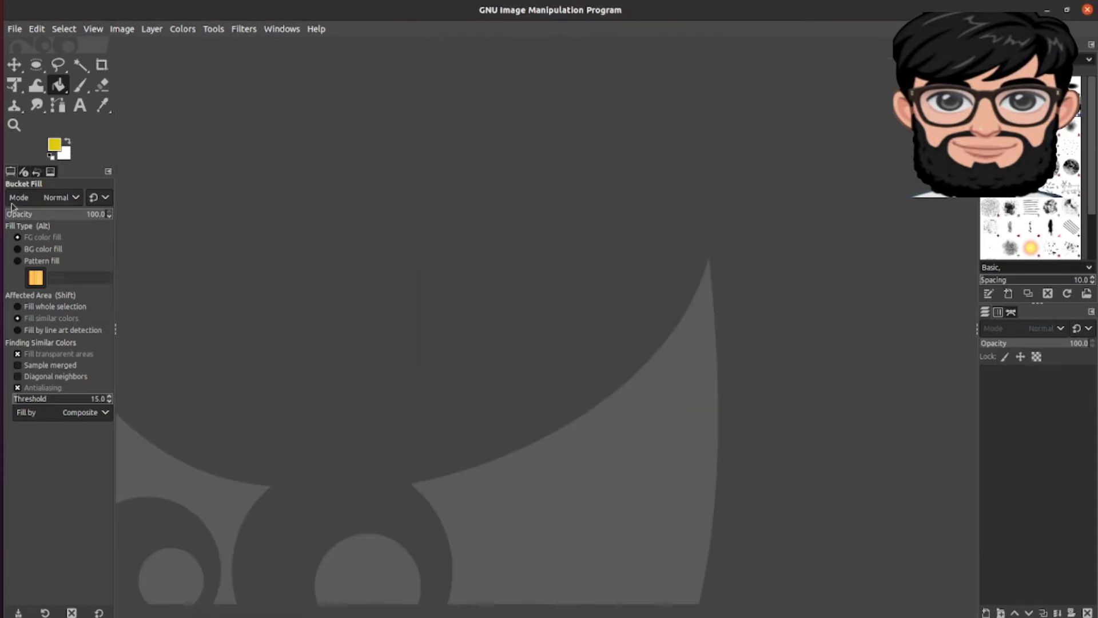
click(18, 31)
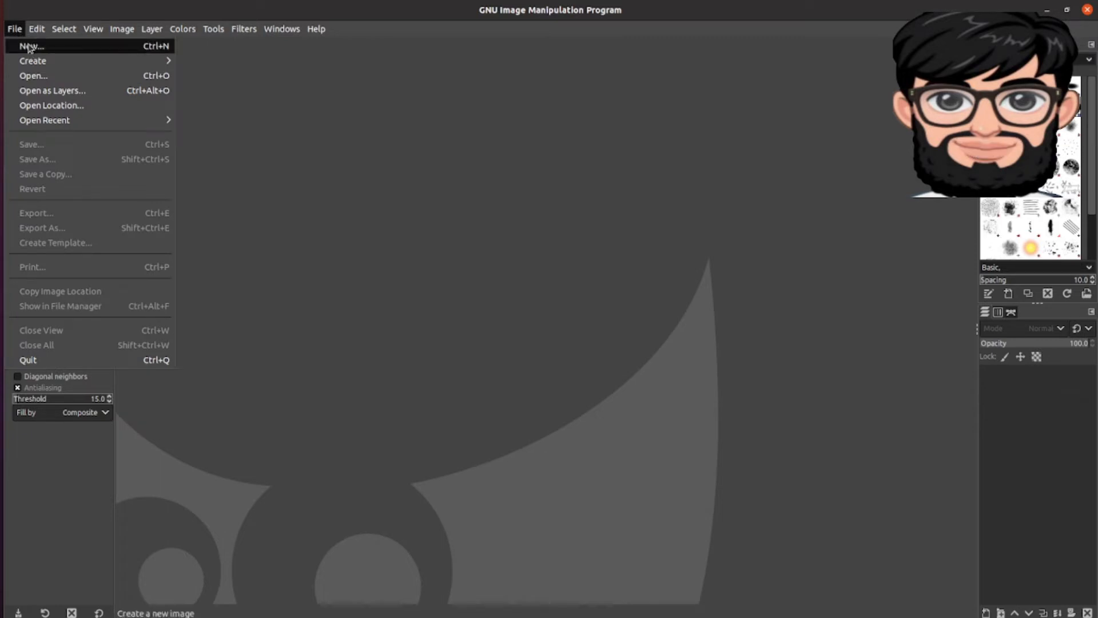
click(30, 76)
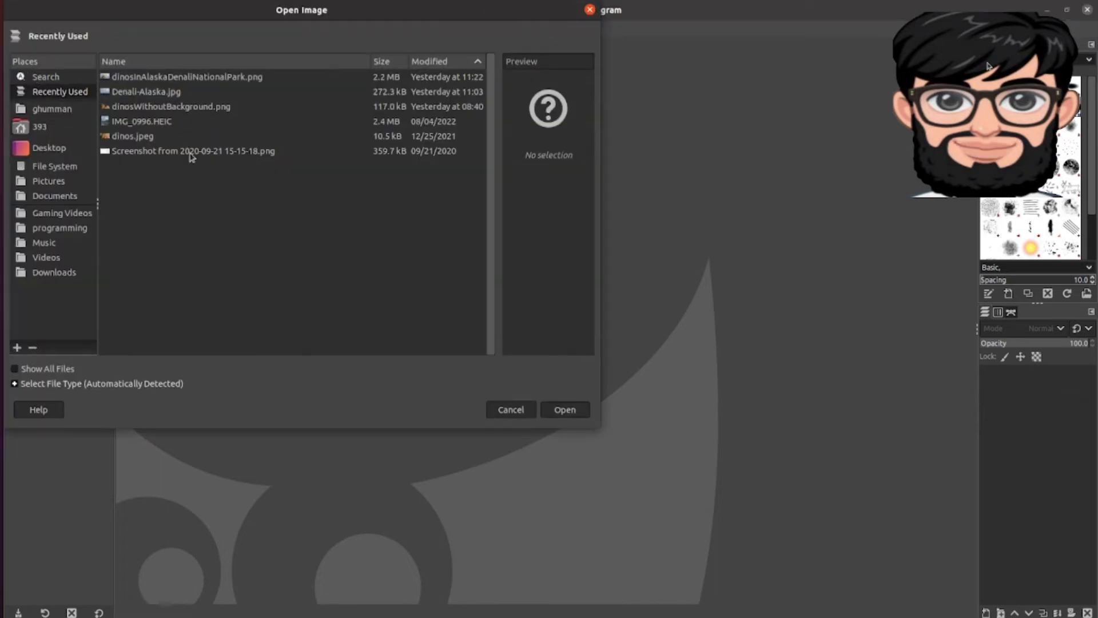
double_click(165, 92)
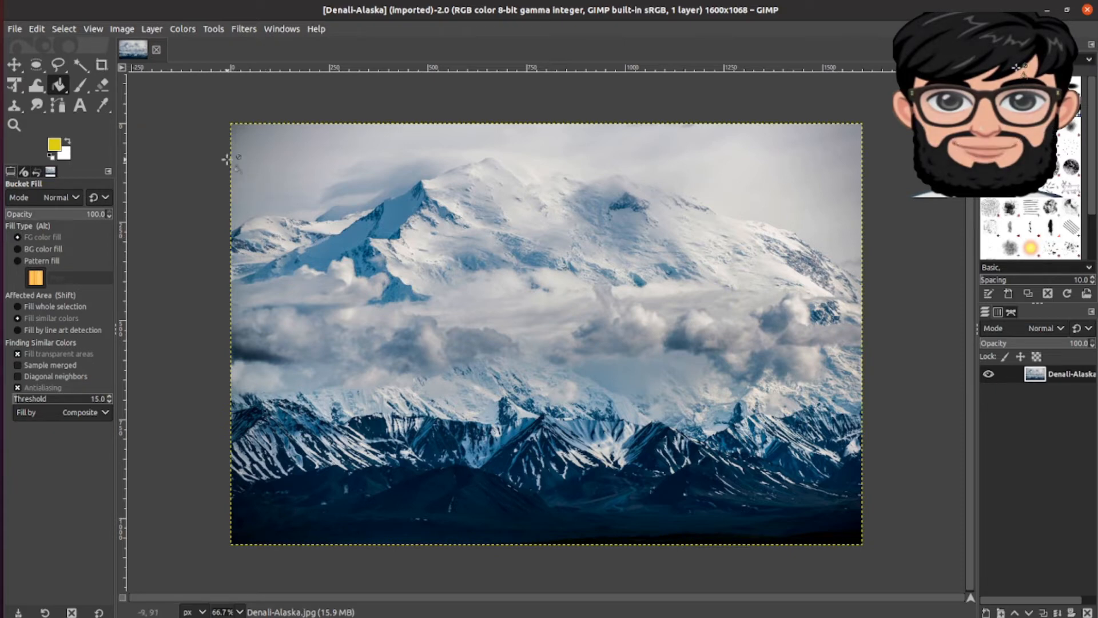
Draw a text box in the sky at the photo's upper-left corner and set its text colour to near-black (111110)
click(81, 106)
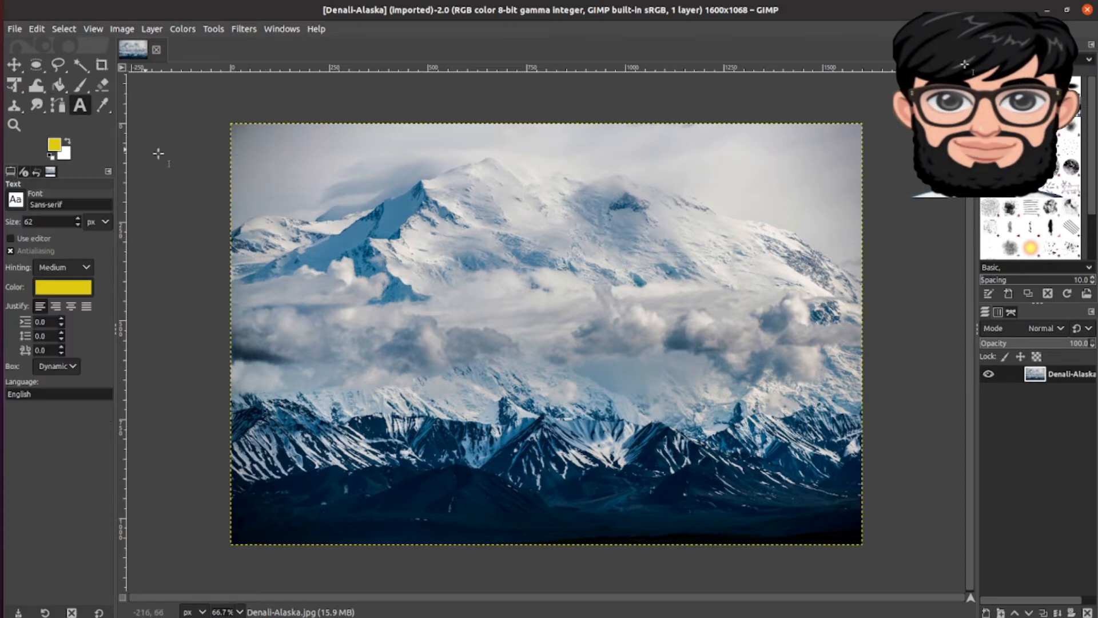
drag(243, 134, 435, 219)
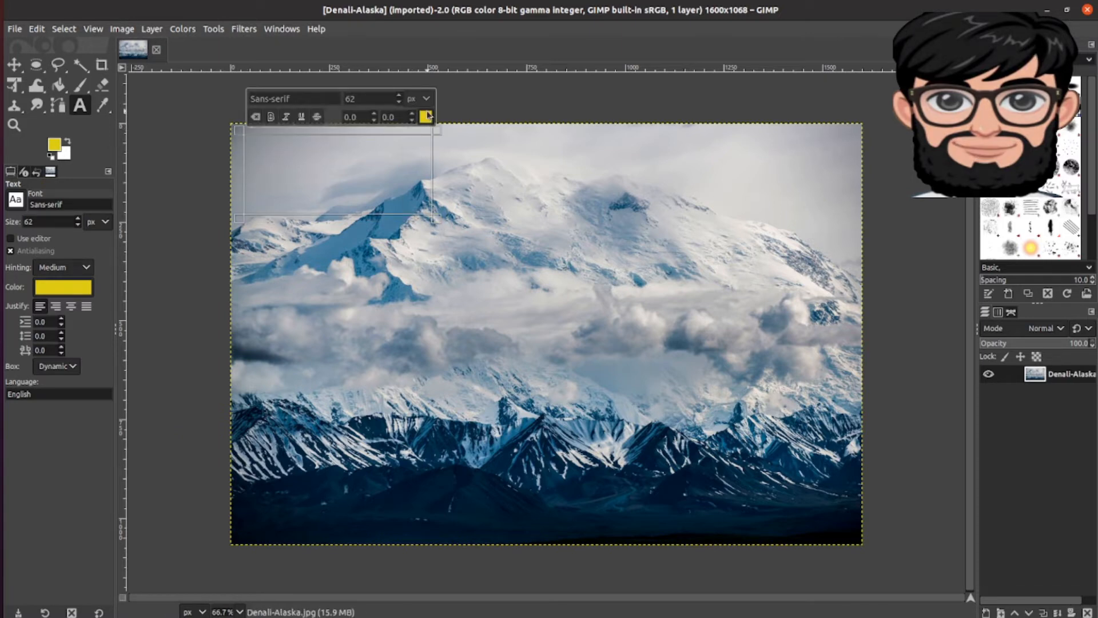
click(426, 117)
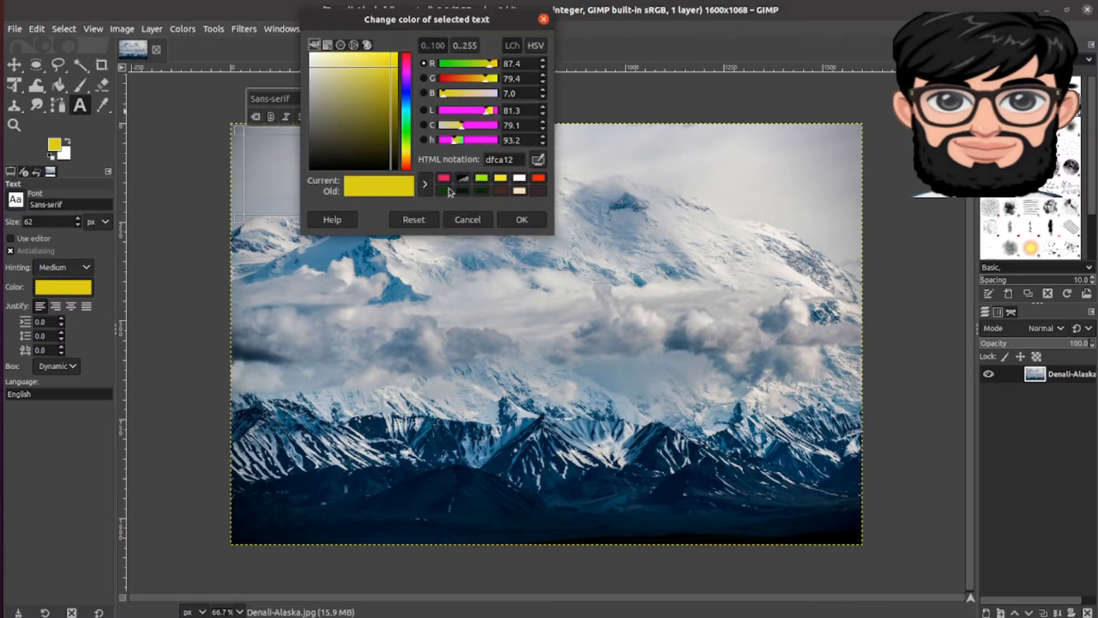
drag(380, 167, 314, 164)
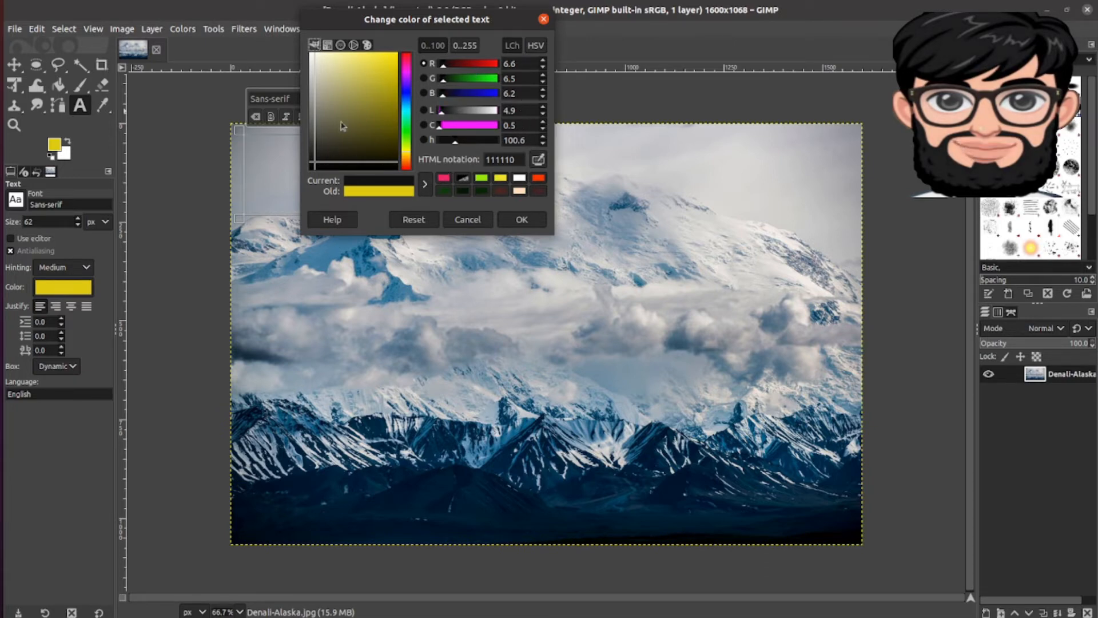
click(327, 45)
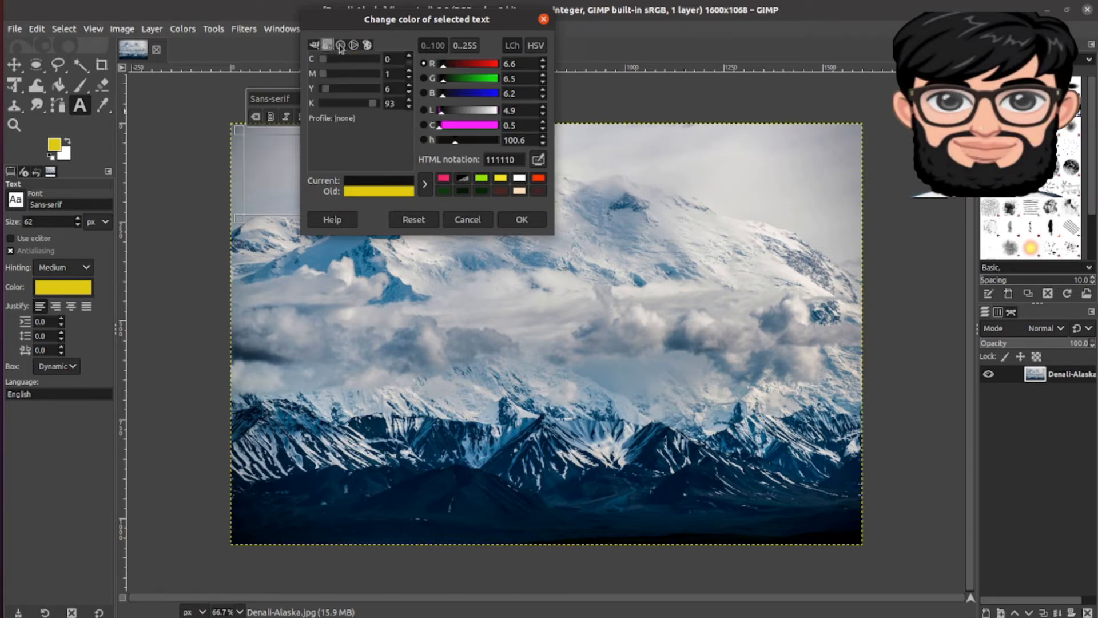
click(340, 46)
click(353, 45)
click(366, 45)
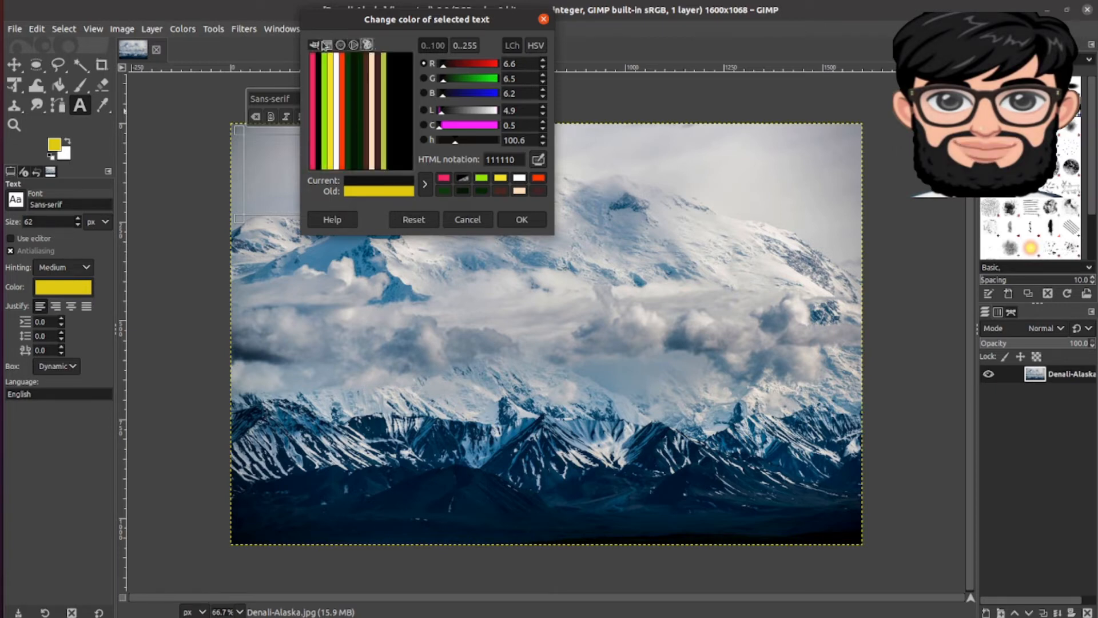
click(313, 45)
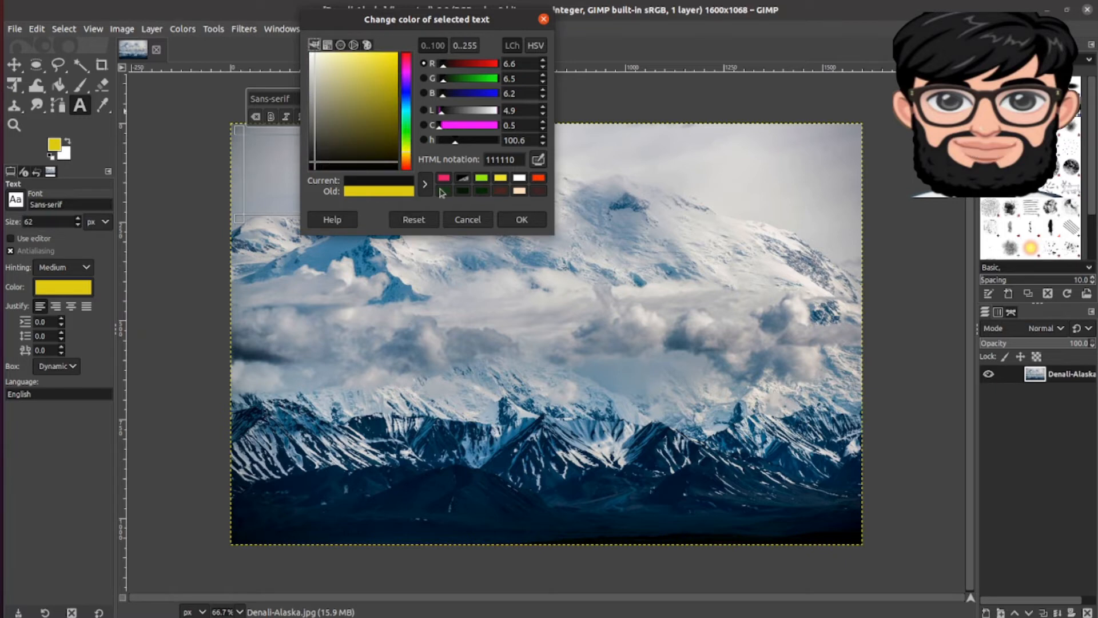
click(521, 220)
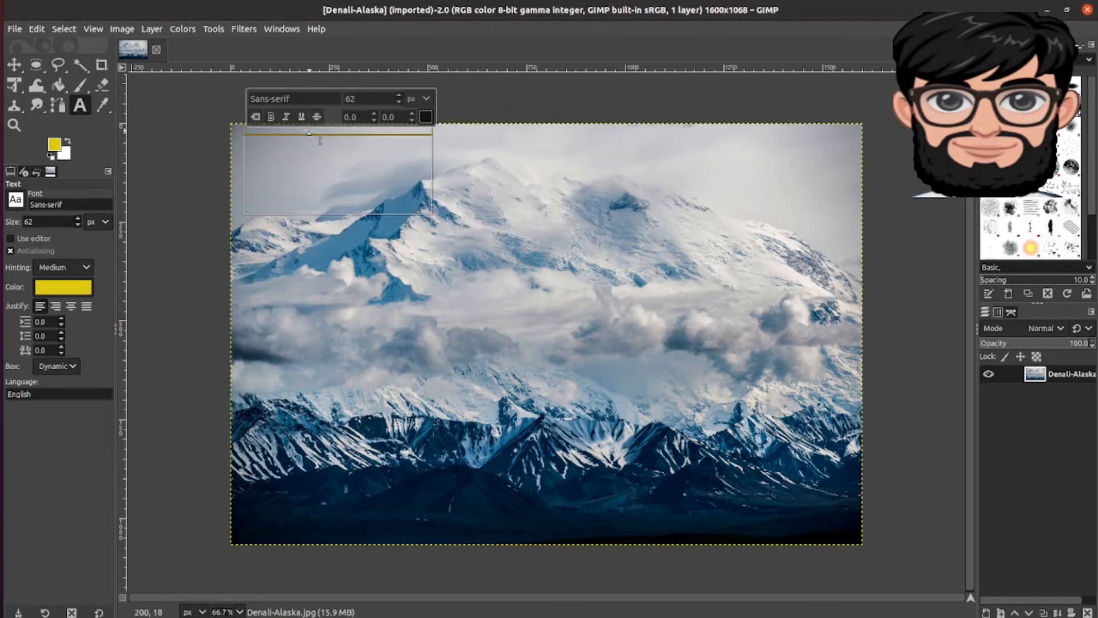
Set the text box's font to Yrsa Semi-Bold with a size of 500 px
double_click(368, 100)
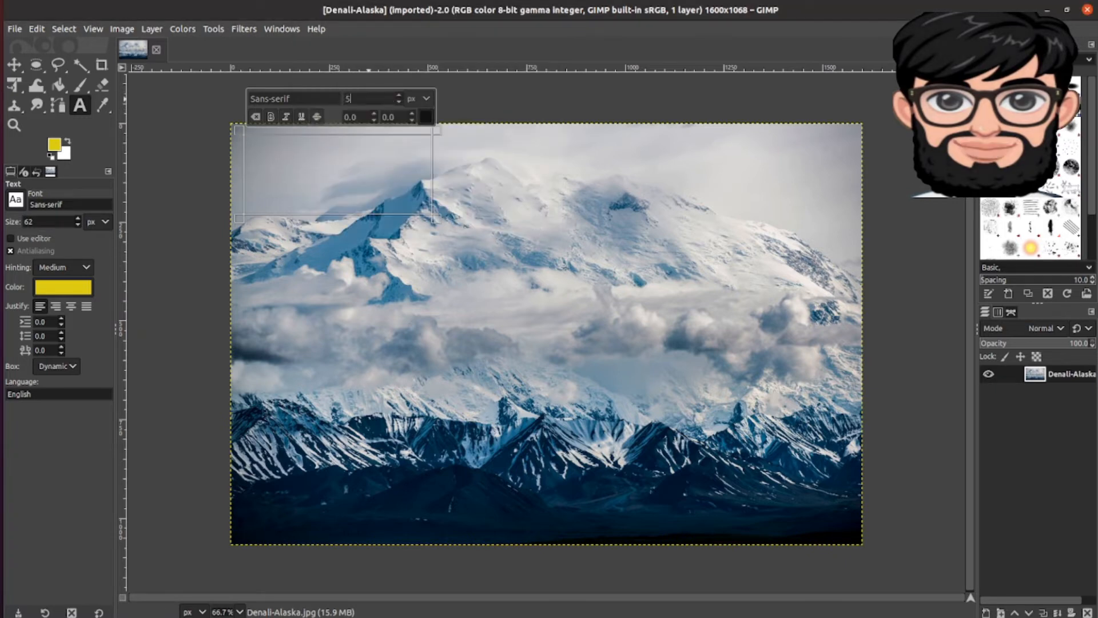
click(310, 97)
text(y)
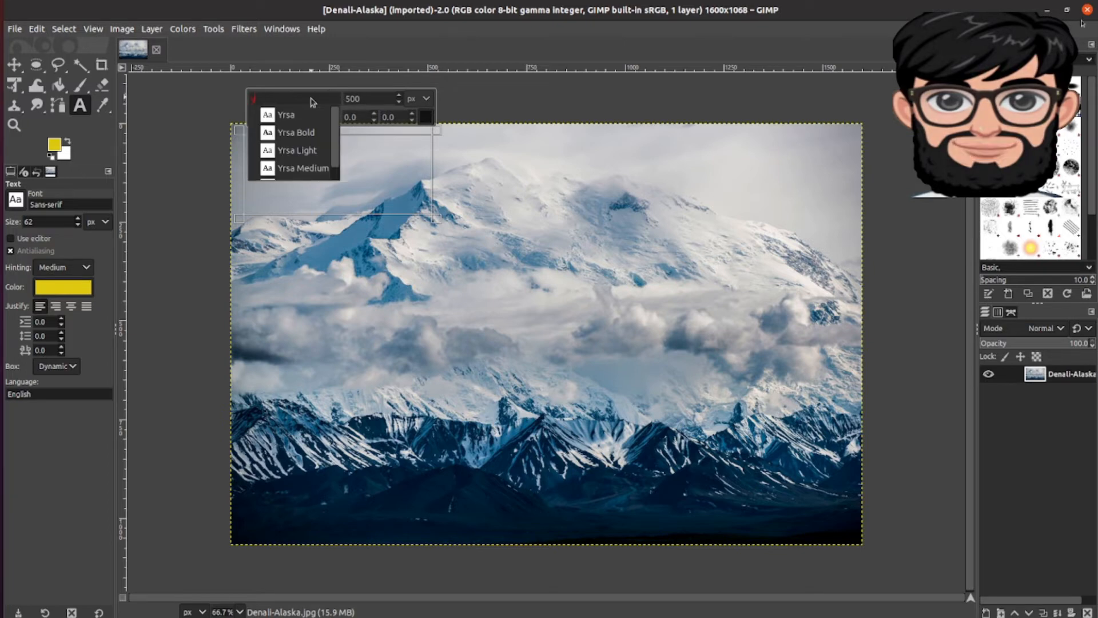
scroll(312, 166, down, 1)
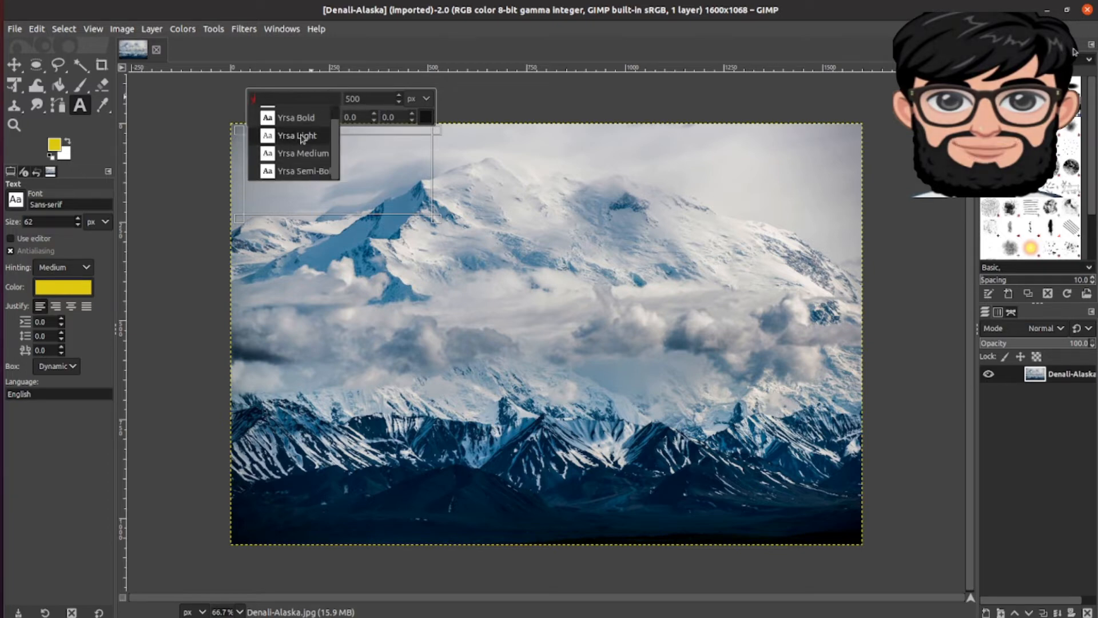
click(315, 171)
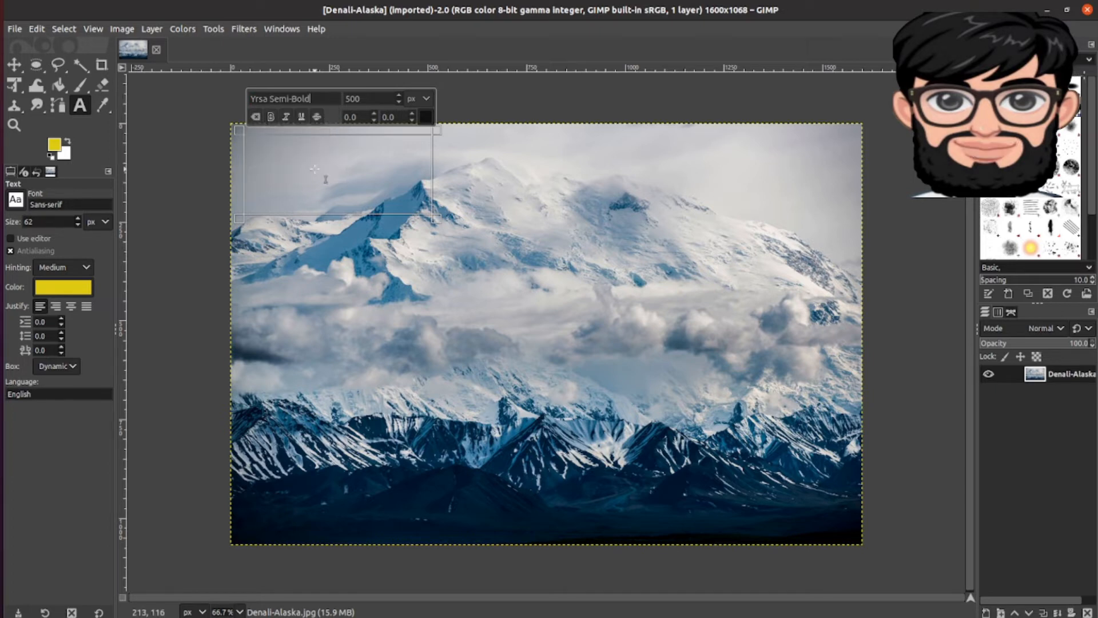
Enter the word Denali in the text box with the font size reduced to 200 px
text(D)
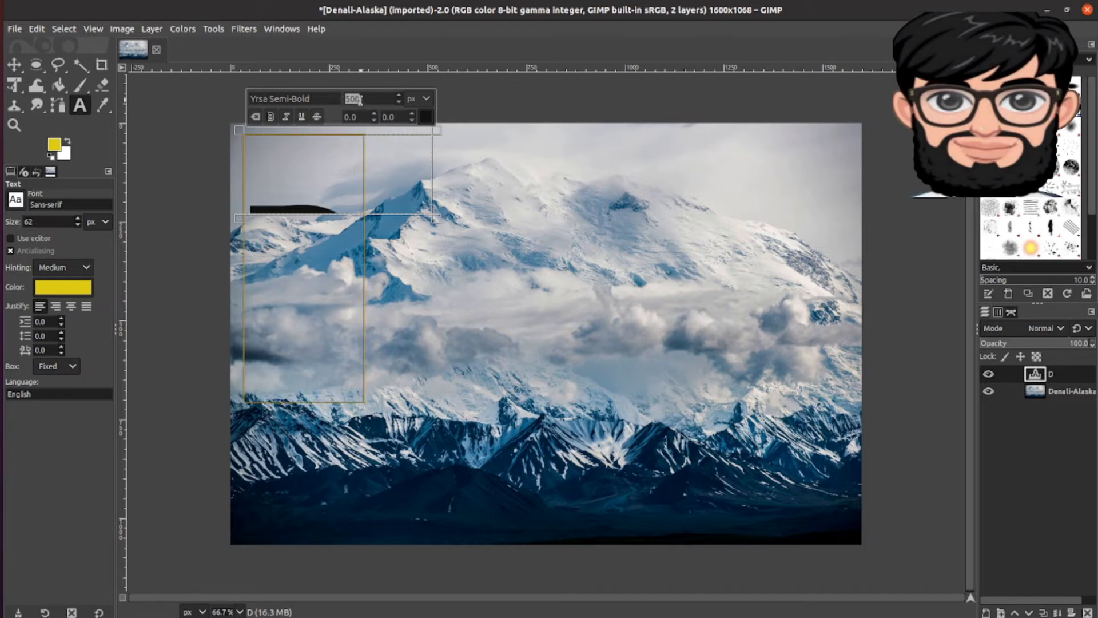
text(2)
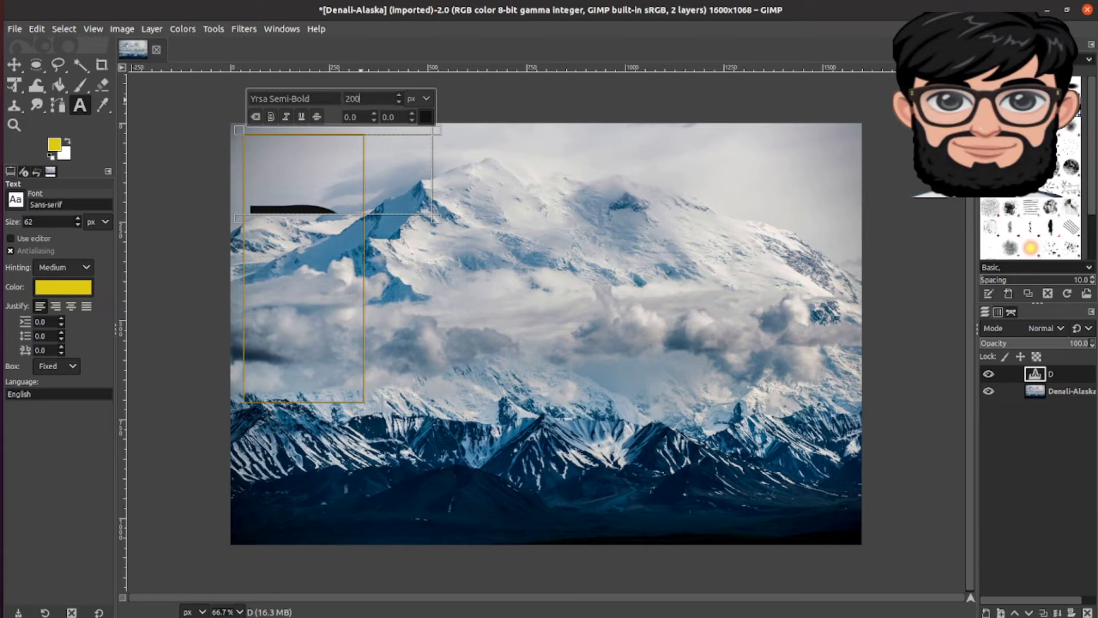
text(00)
key(Return)
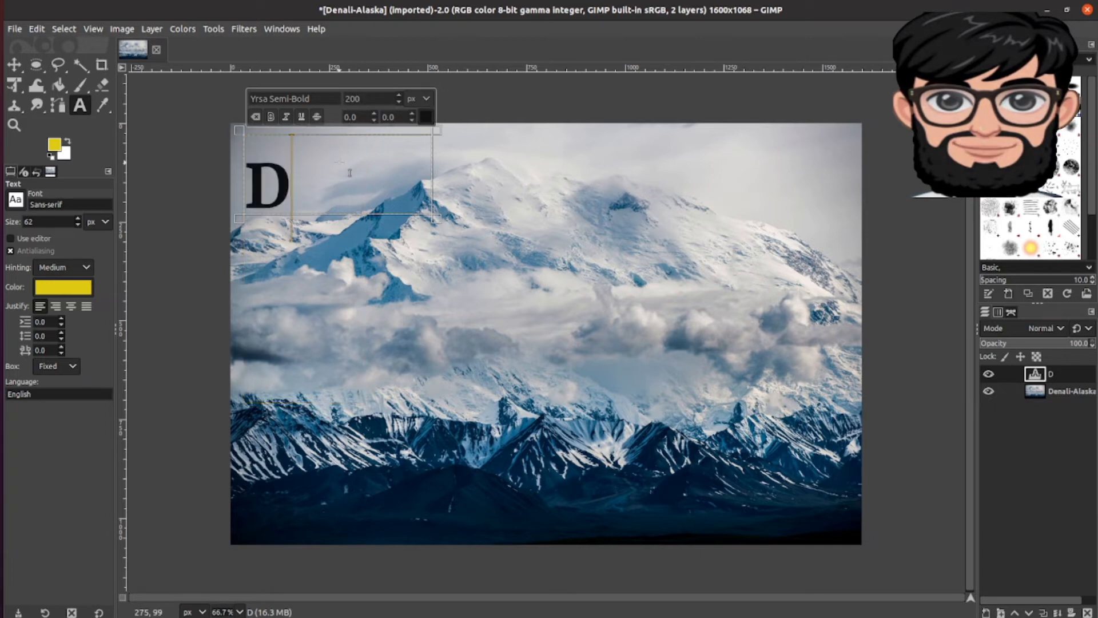
text(enali)
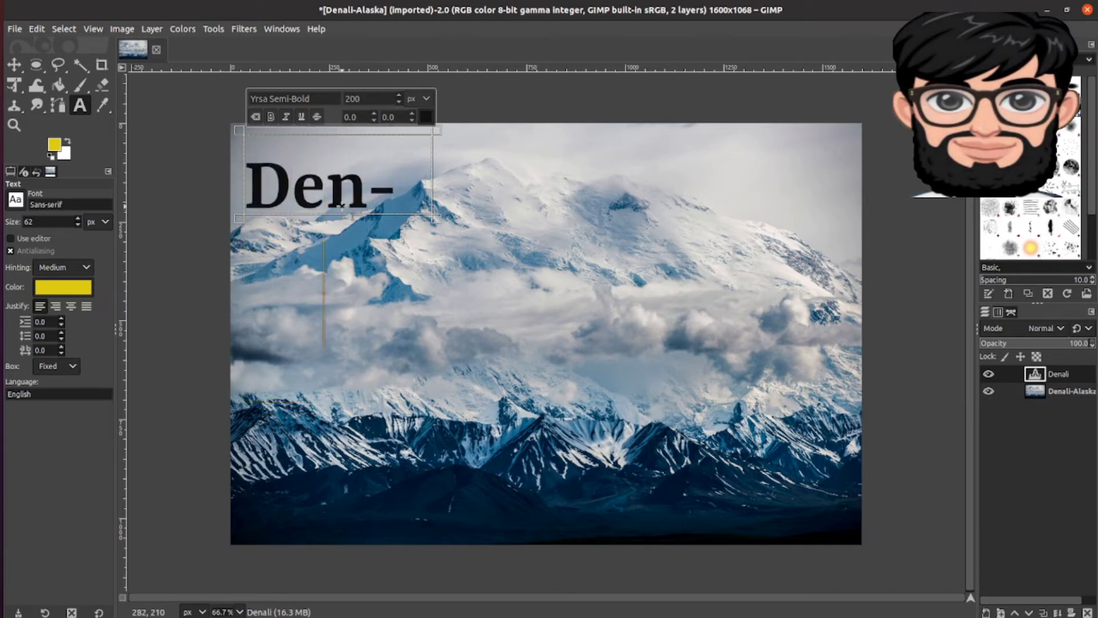
Widen the text box across most of the photo and re-enter the last letter of Denali
key(BackSpace)
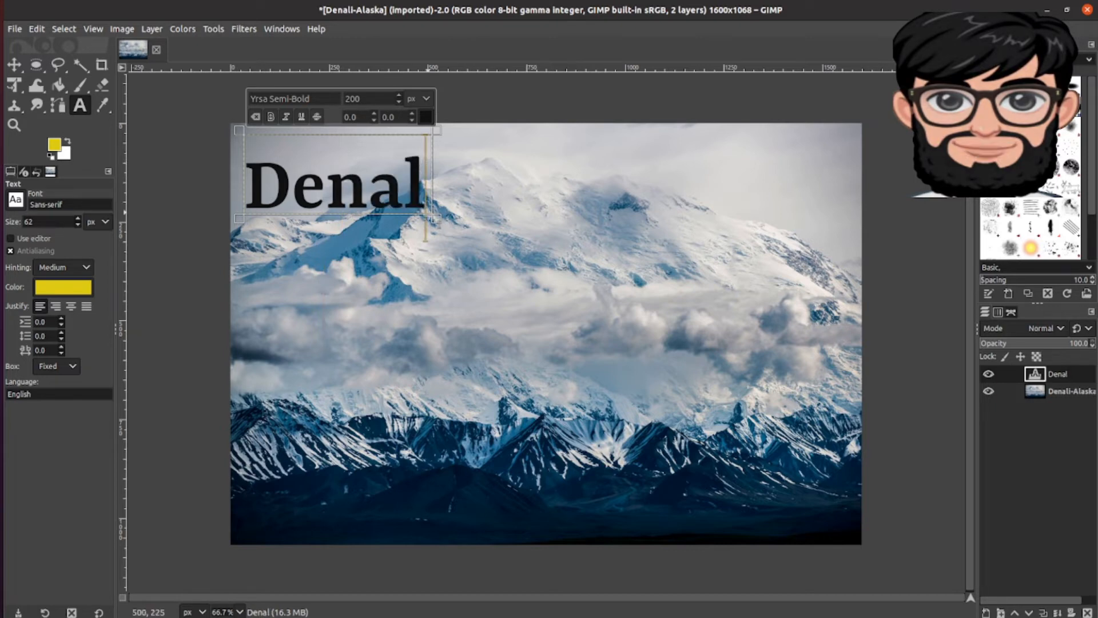
drag(447, 227, 834, 251)
text(i)
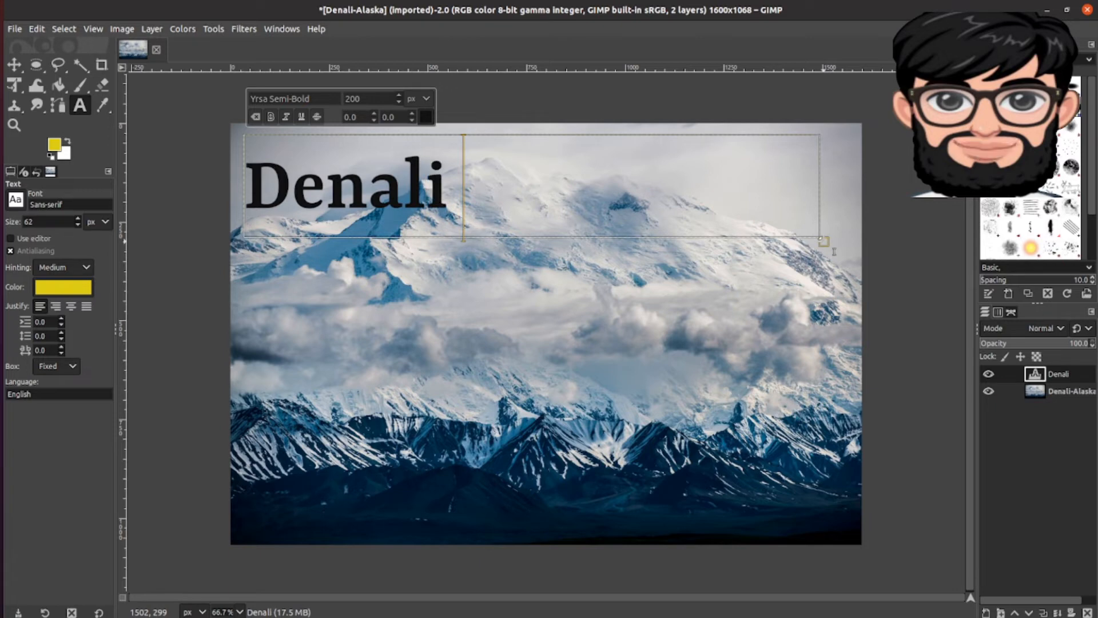
Replace the text in the box with "Mount Denail in Alaska"
key(BackSpace)
key(BackSpace)
key(BackSpace)
key(BackSpace)
key(BackSpace)
key(BackSpace)
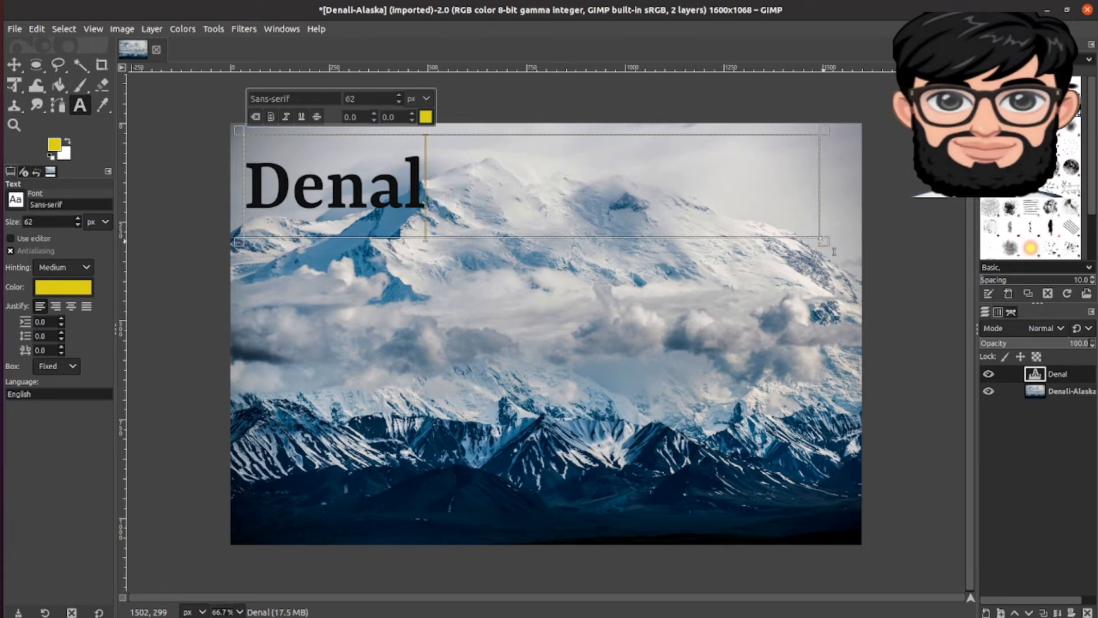
text(Moun)
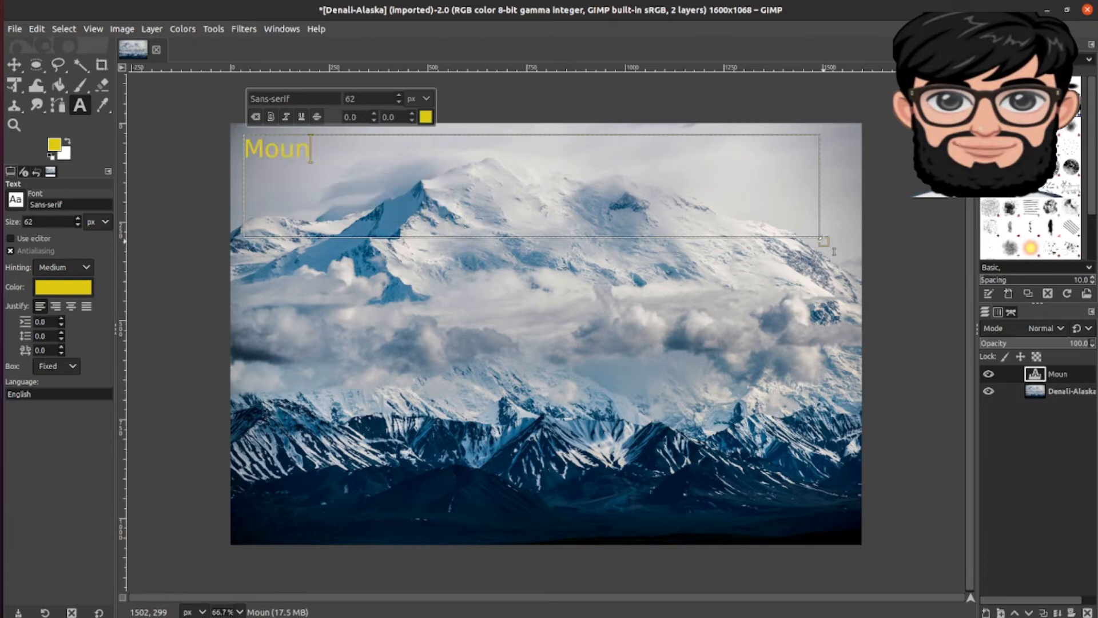
key(ctrl+a)
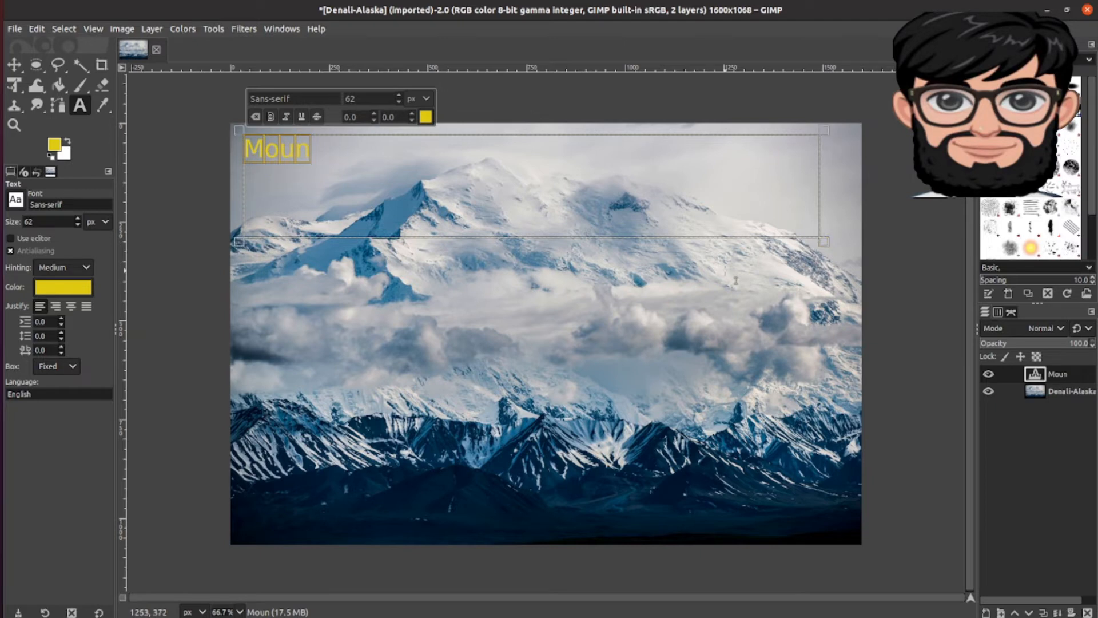
key(BackSpace)
text(Mount)
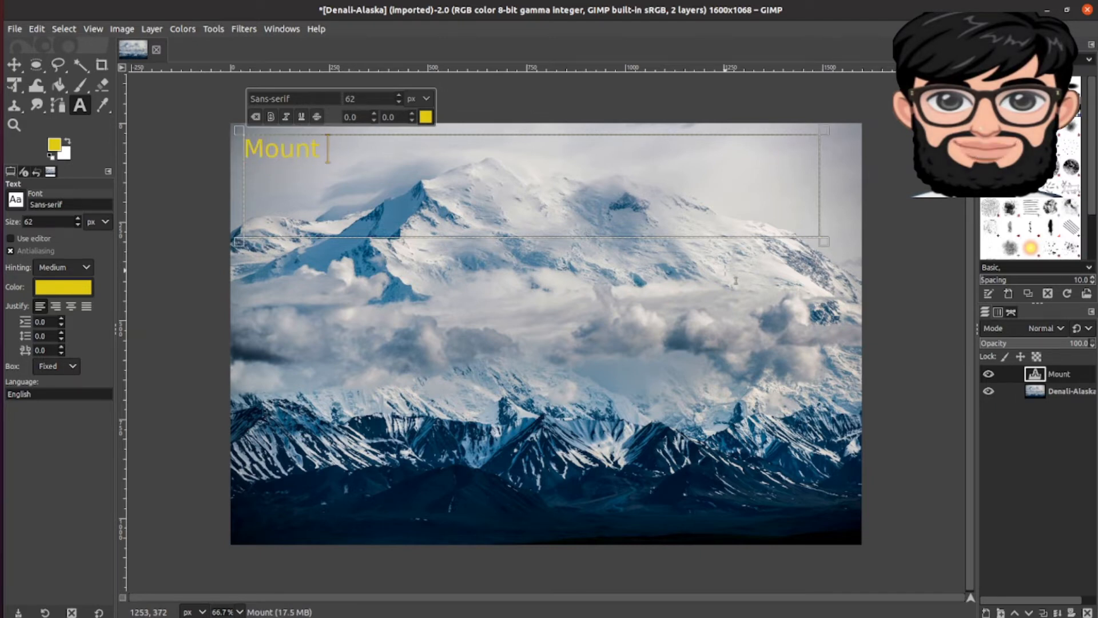
text( Denail)
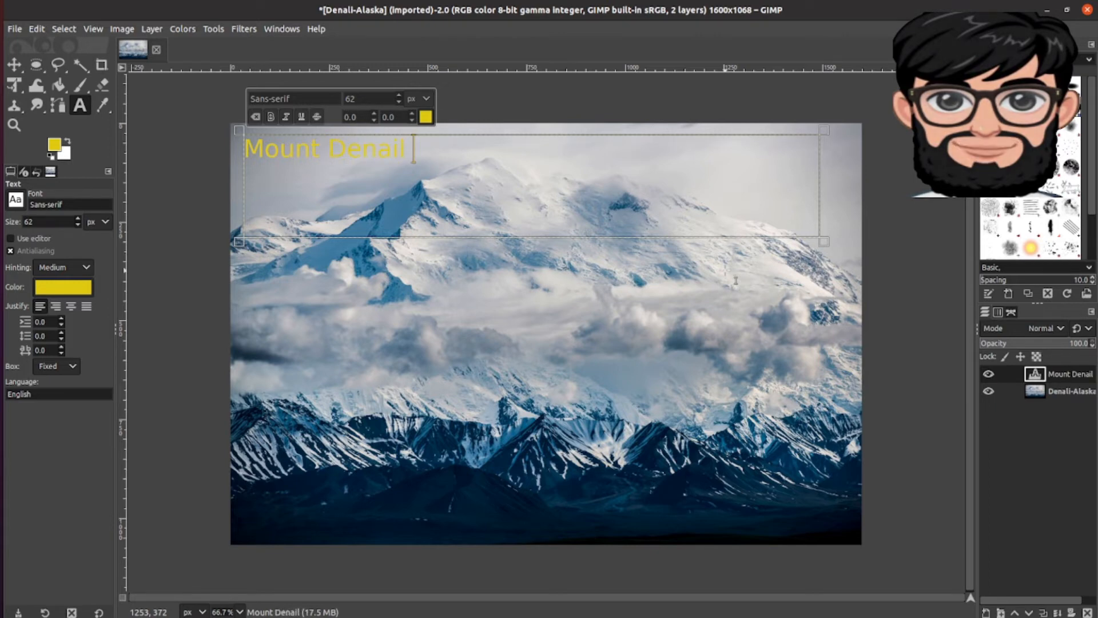
text( in Alask)
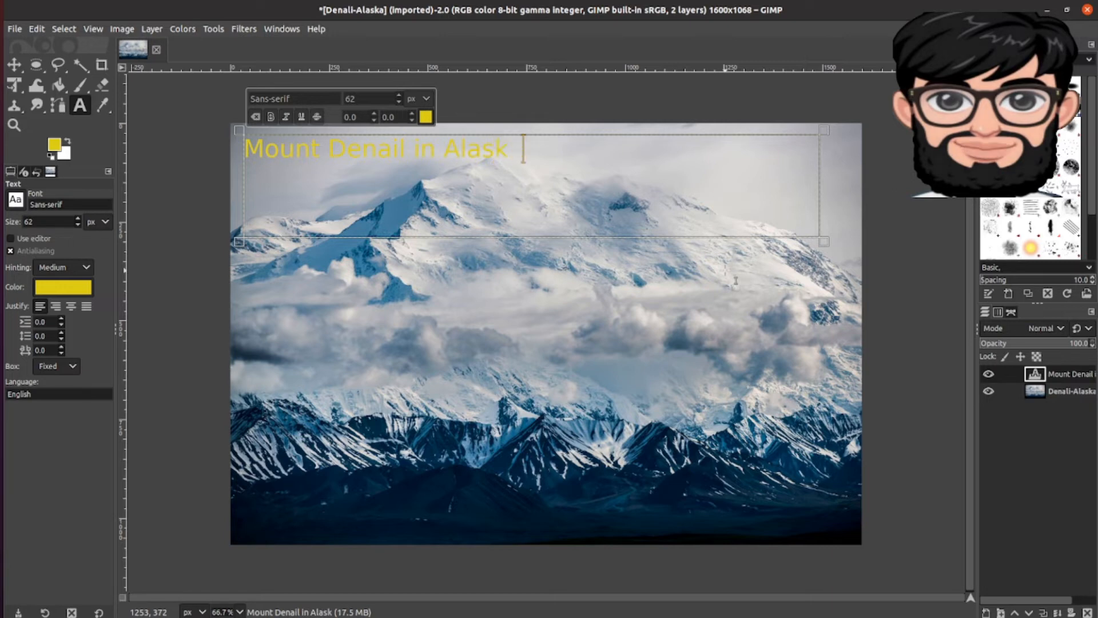
text(a)
Select the whole title text and recolour it near-black
key(ctrl+a)
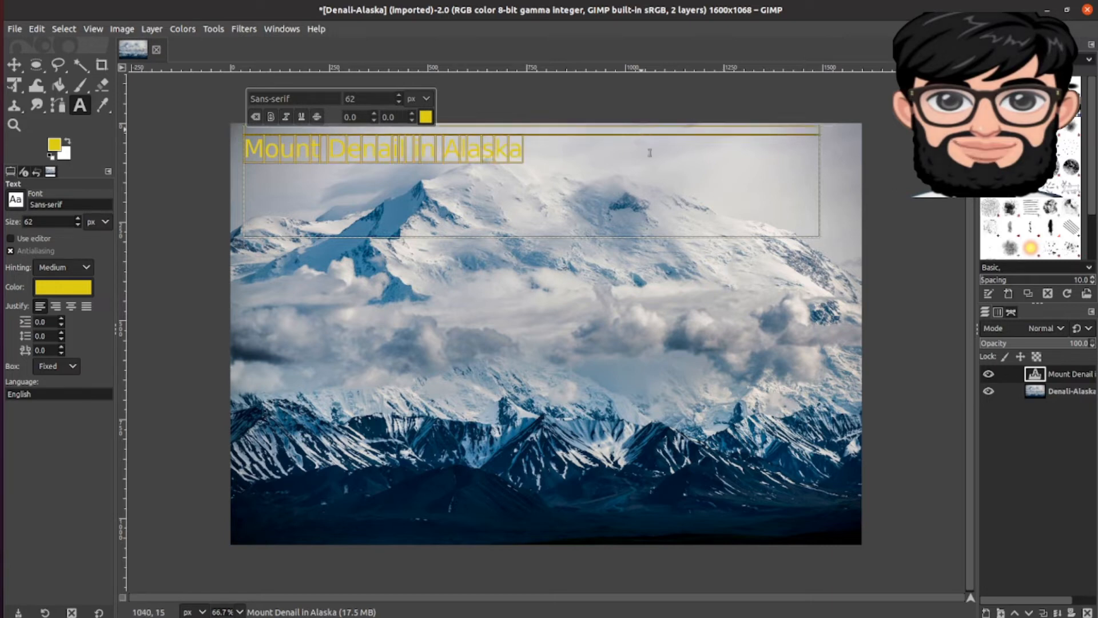
click(426, 116)
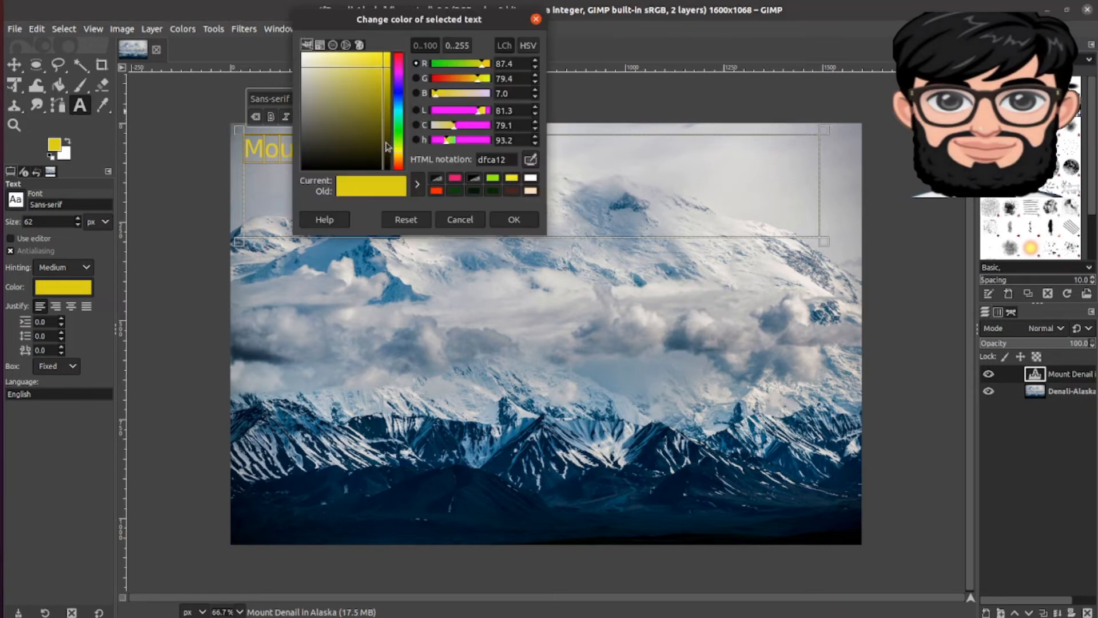
click(350, 164)
click(514, 220)
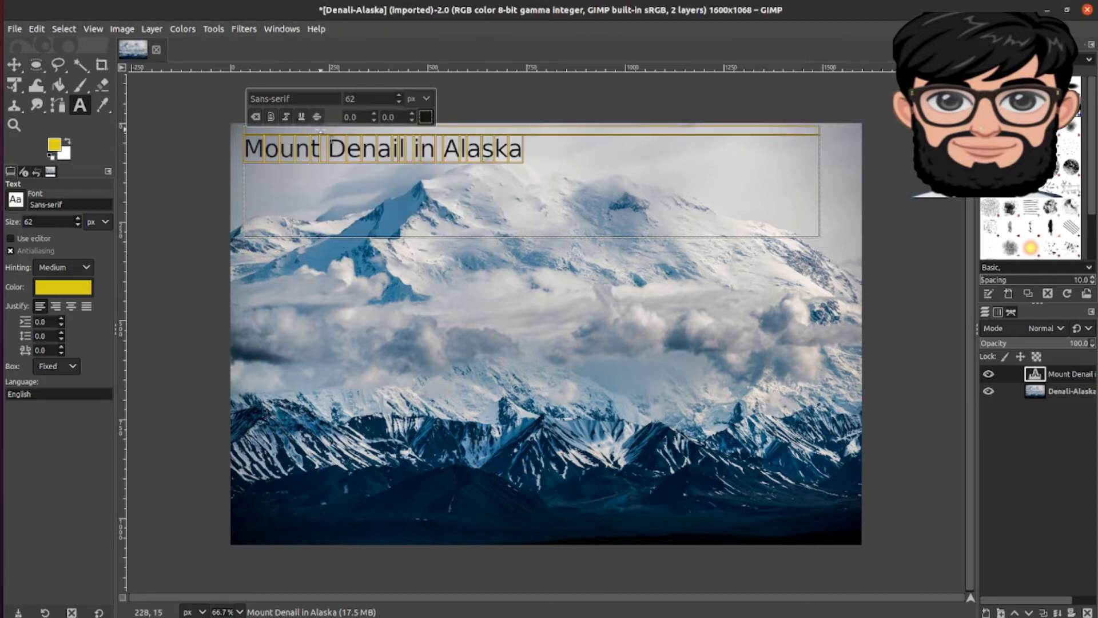
Set the title text's font size to 150 px
double_click(371, 99)
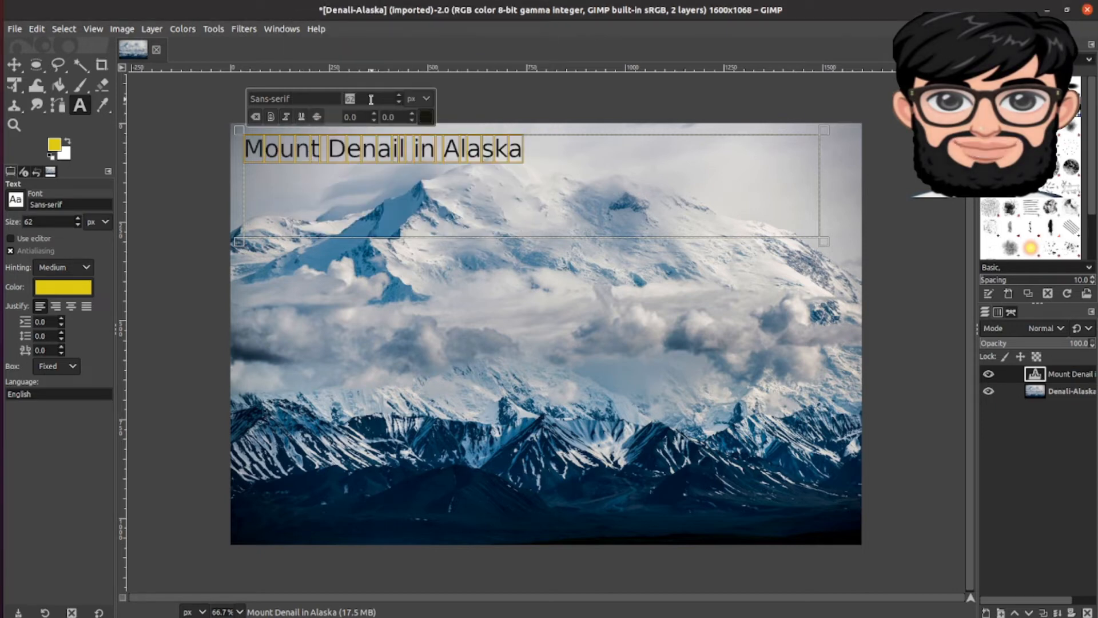
text(200)
key(BackSpace)
key(BackSpace)
key(BackSpace)
text(150)
key(Return)
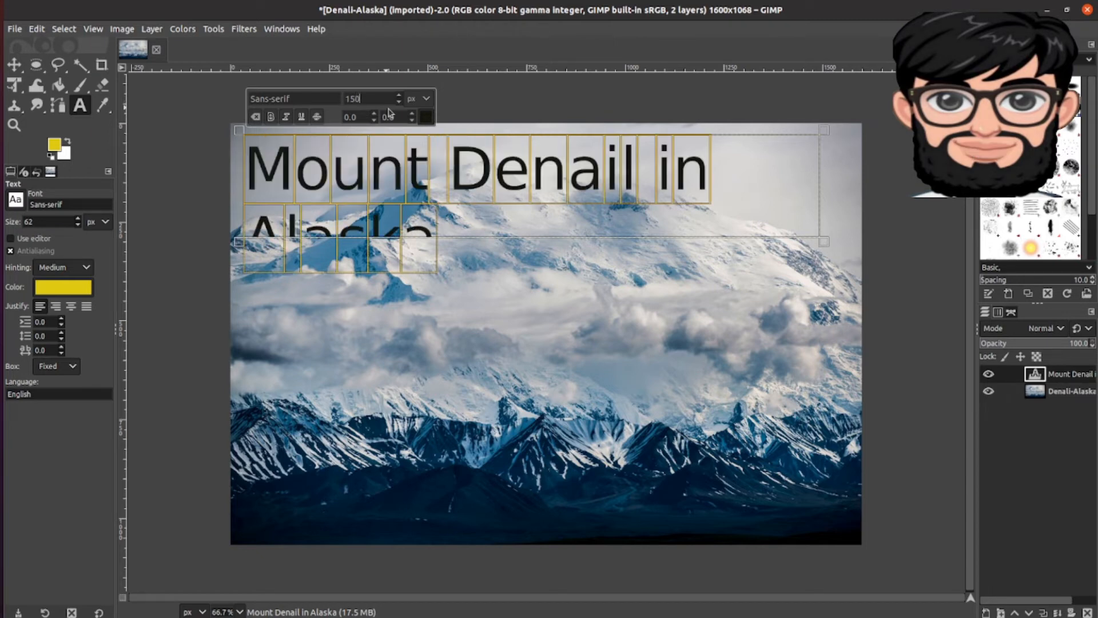
Change the title's font to Yrsa Semi-Bold and leave the text box
double_click(307, 94)
key(ctrl+a)
text(y)
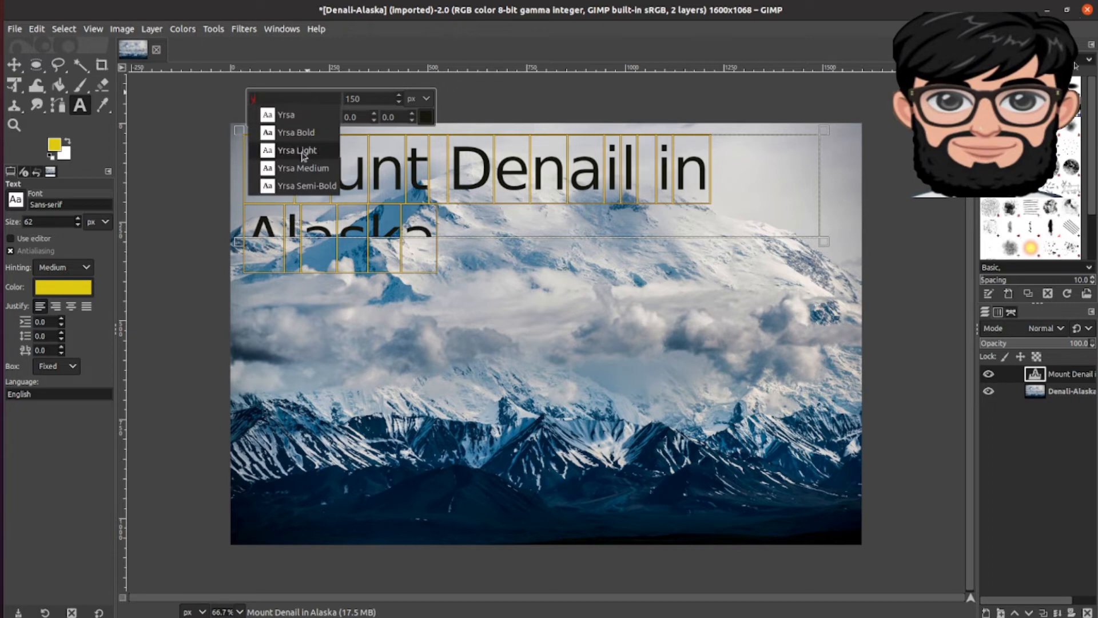
click(307, 185)
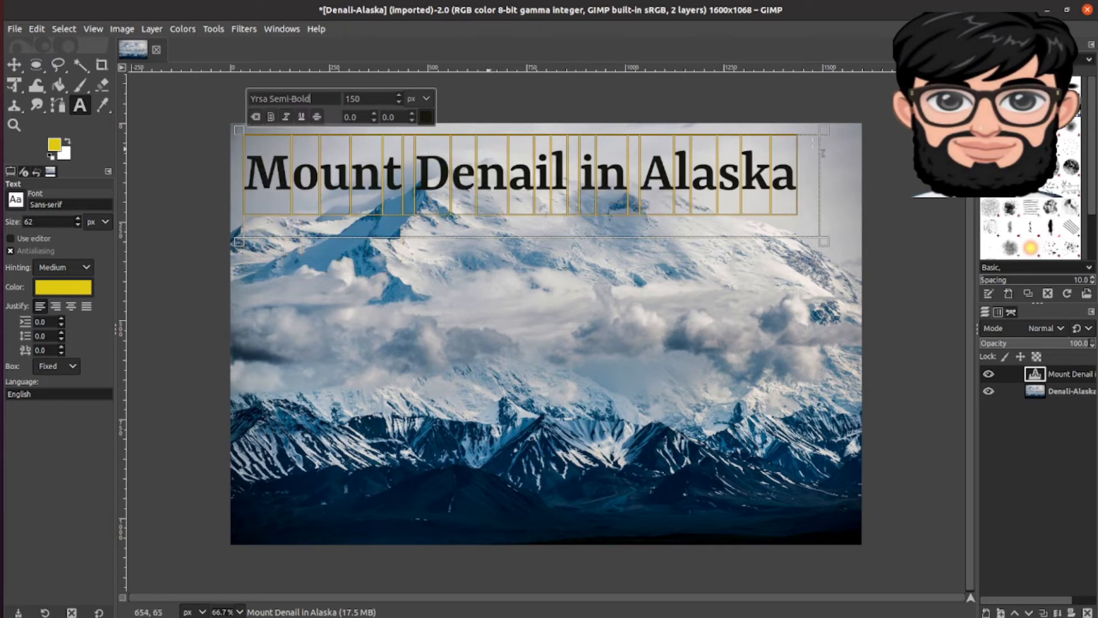
click(747, 276)
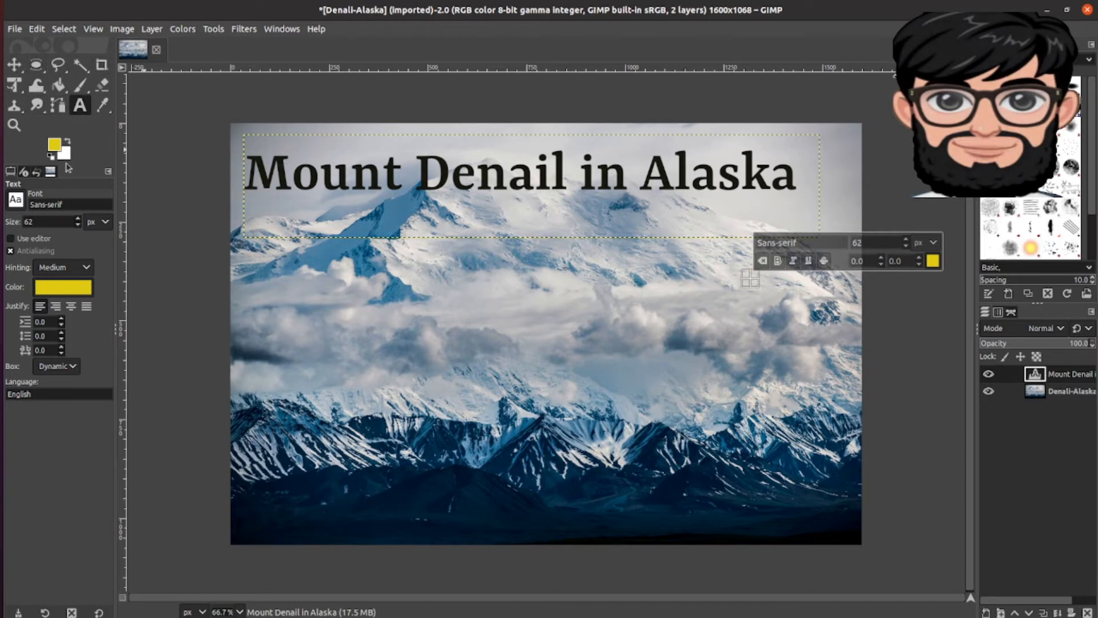
Set the foreground colour to blue 122bdf for use with Bucket Fill
click(59, 87)
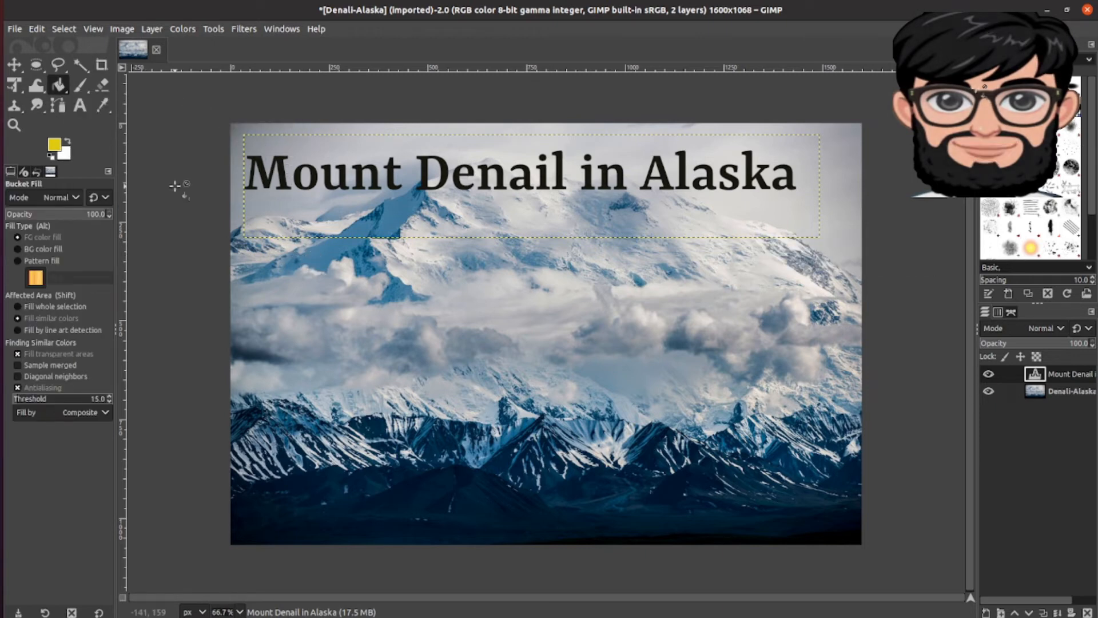
click(55, 147)
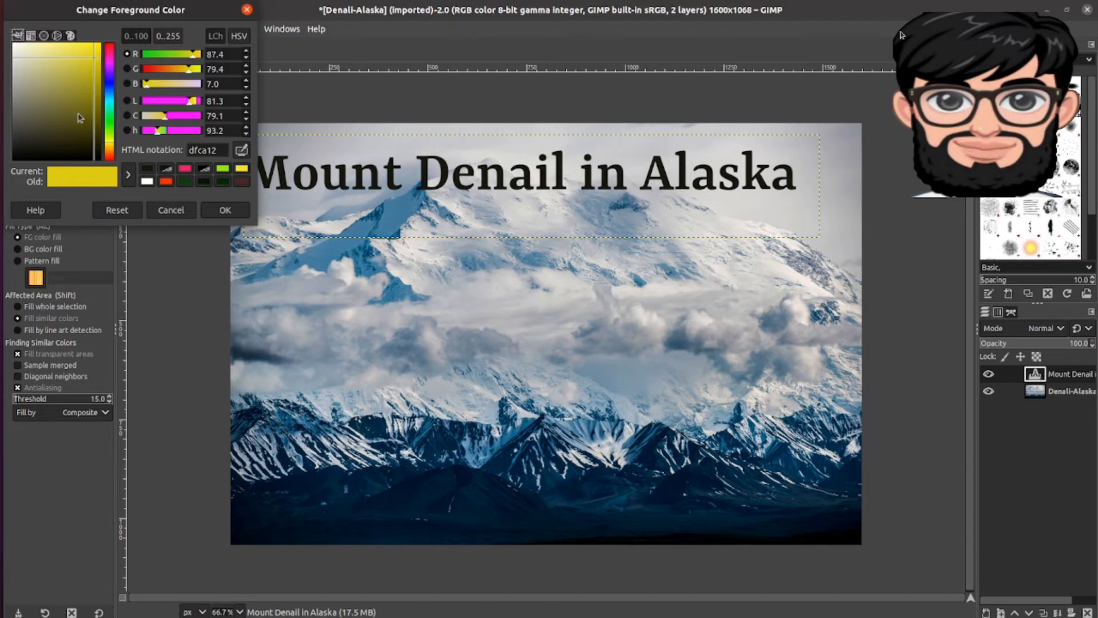
click(109, 86)
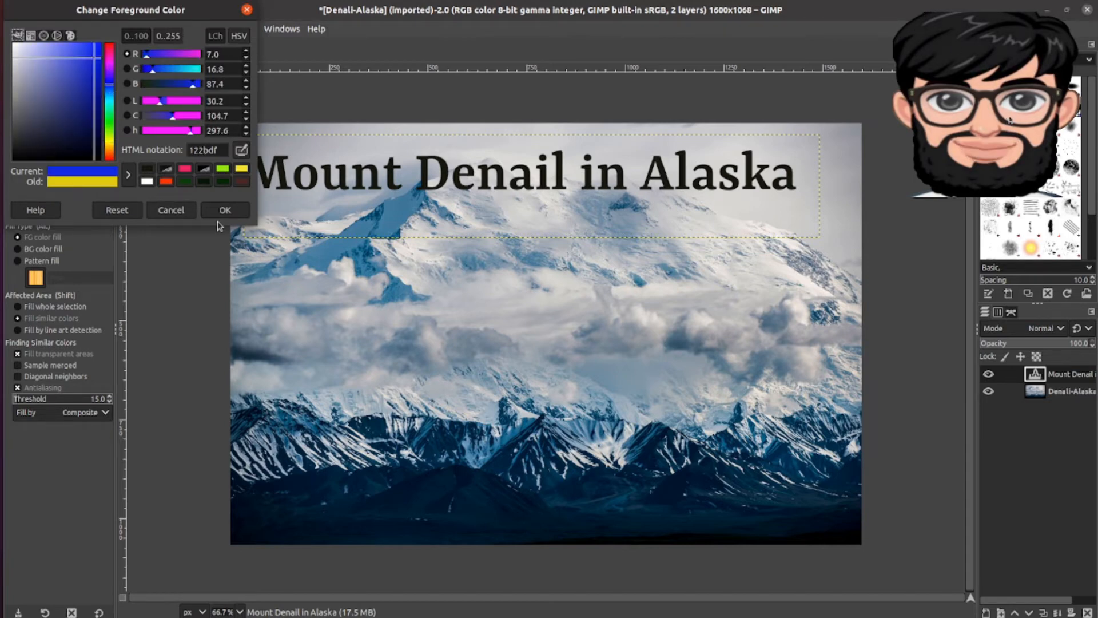
click(224, 210)
key(a)
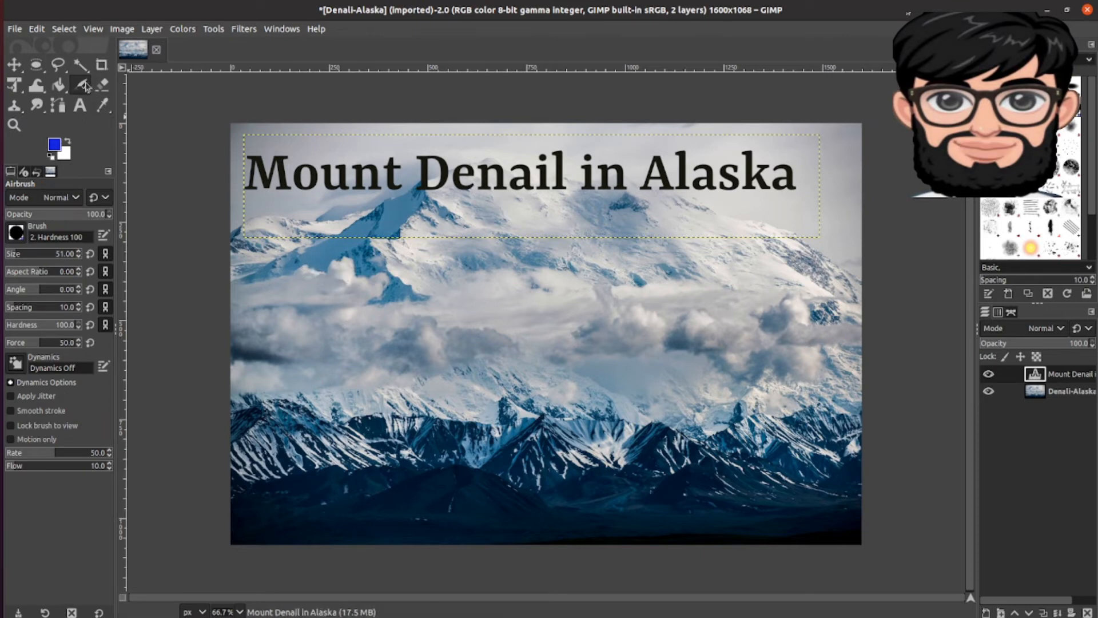
click(59, 84)
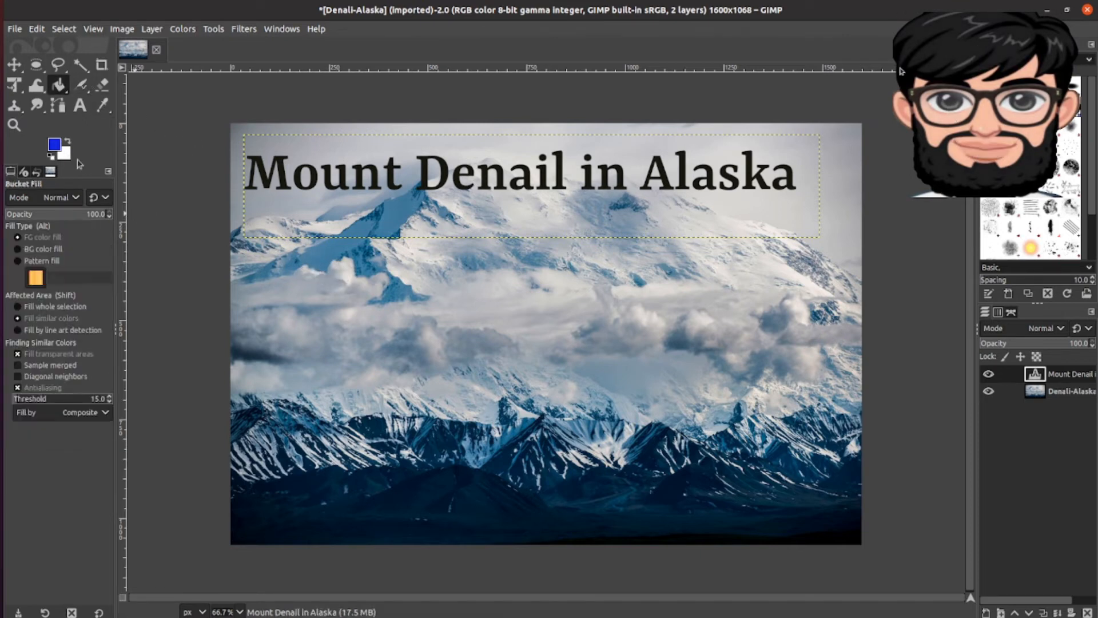
Use Fuzzy Select to select the transparent area around the letters on the title layer
click(82, 65)
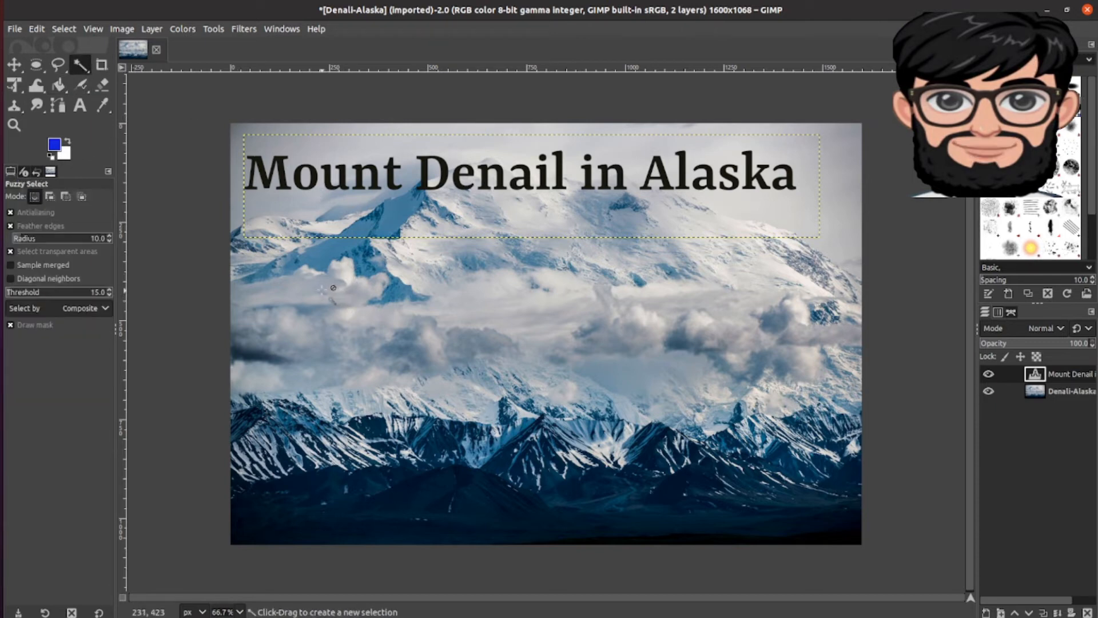
click(418, 199)
click(414, 222)
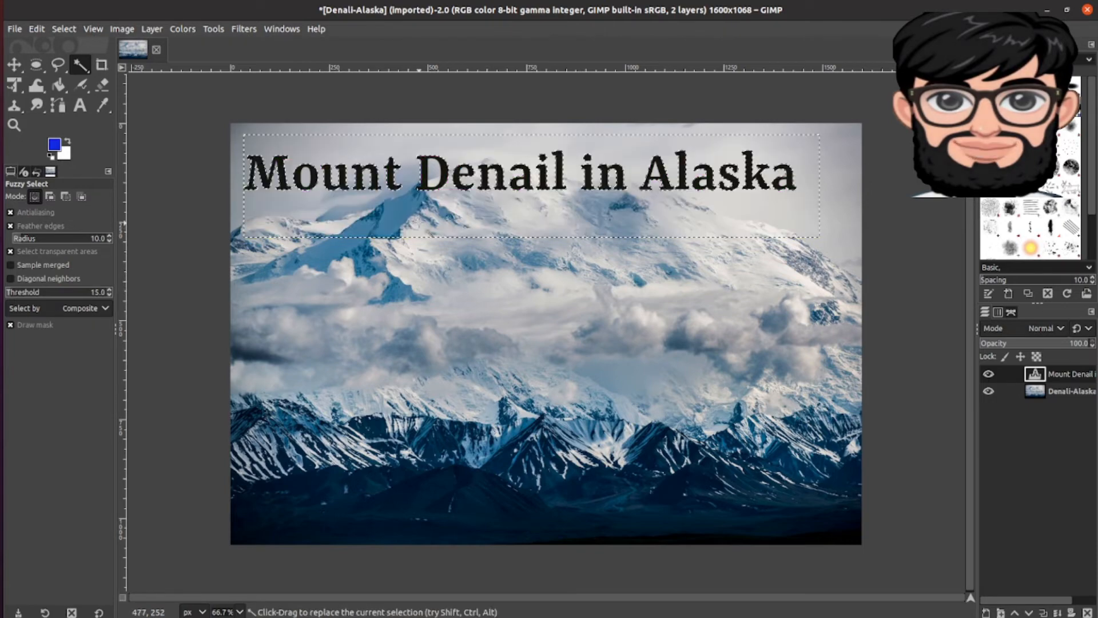
click(415, 219)
click(414, 220)
Set the foreground colour to bright yellow-green and fill the selected area behind the title with it
click(58, 86)
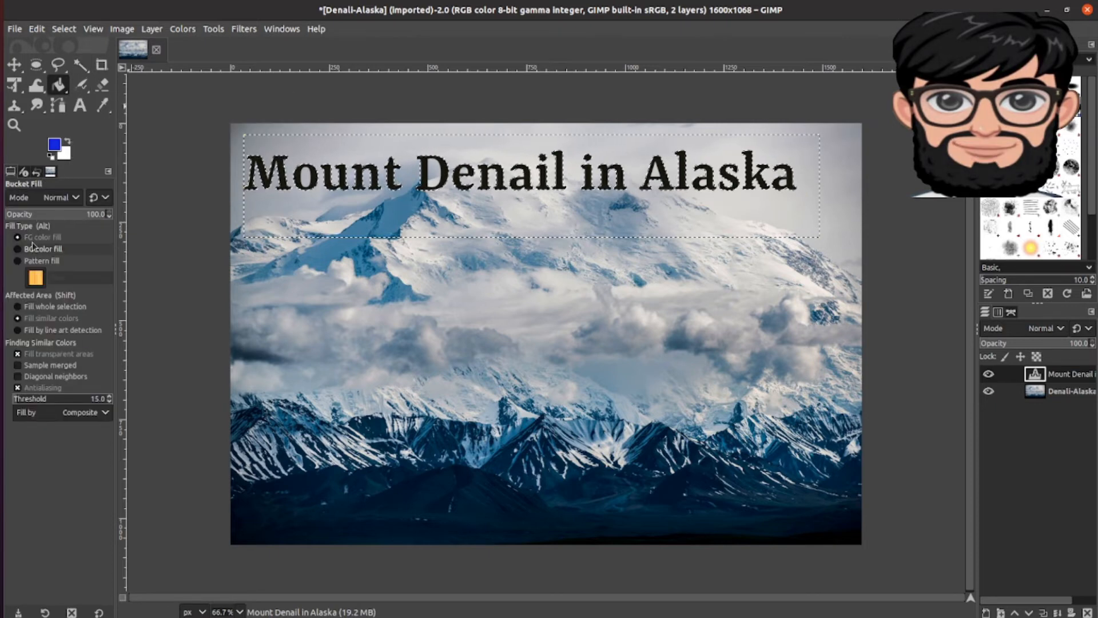
click(54, 147)
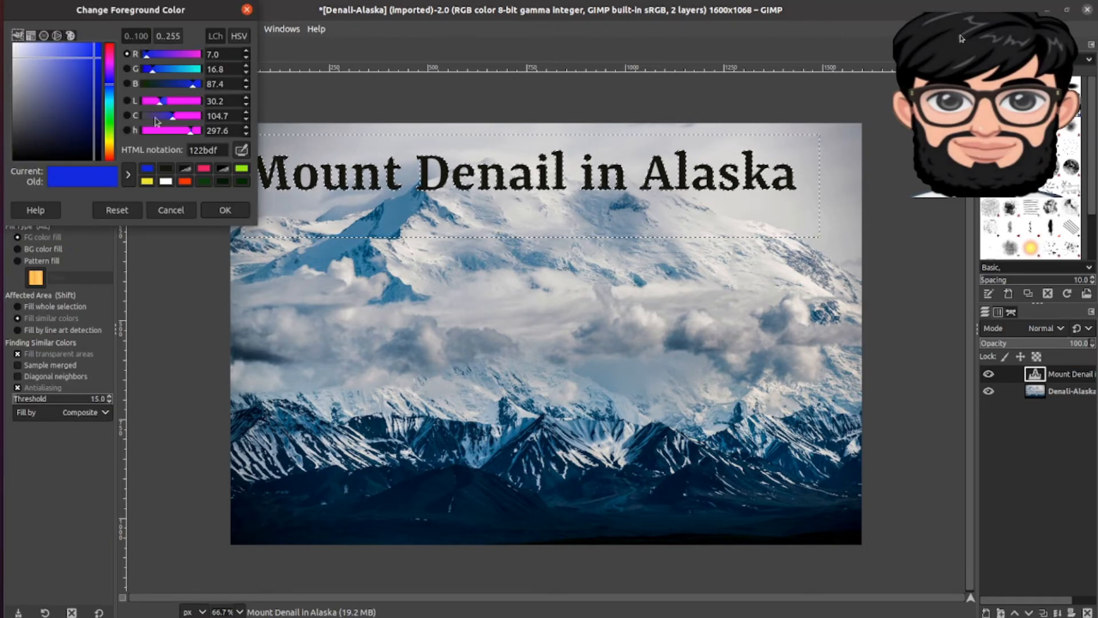
click(111, 137)
click(224, 210)
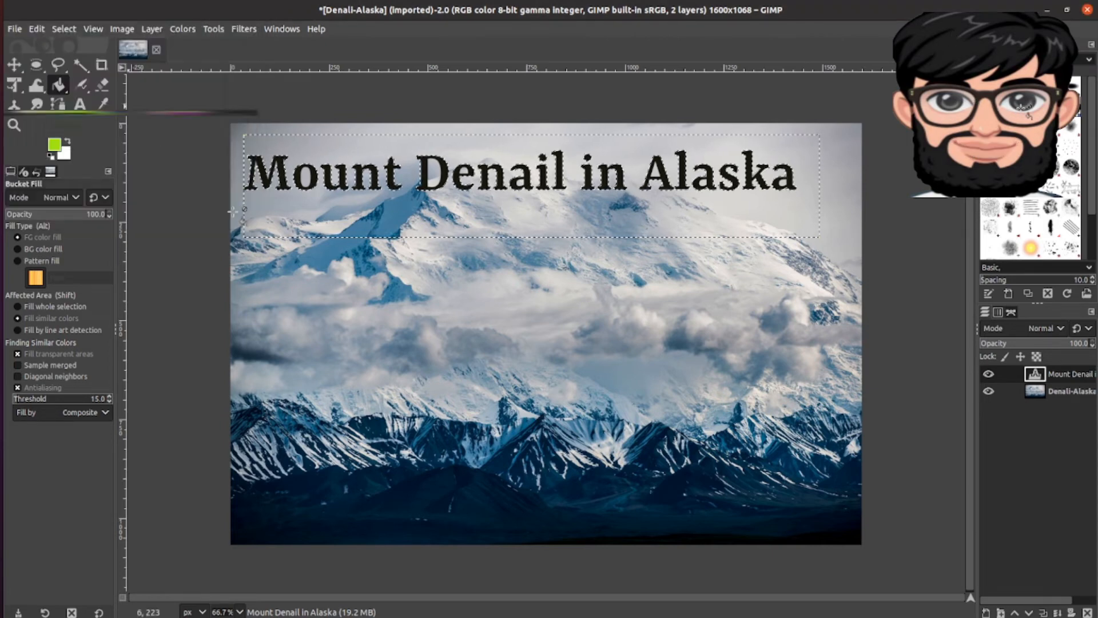
click(375, 212)
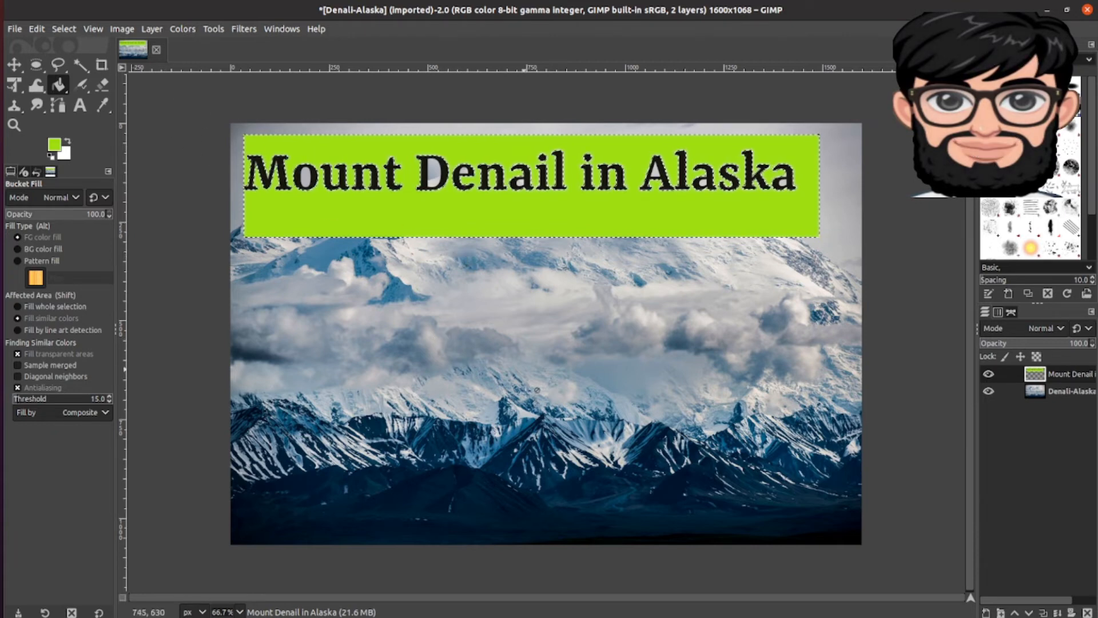
click(80, 65)
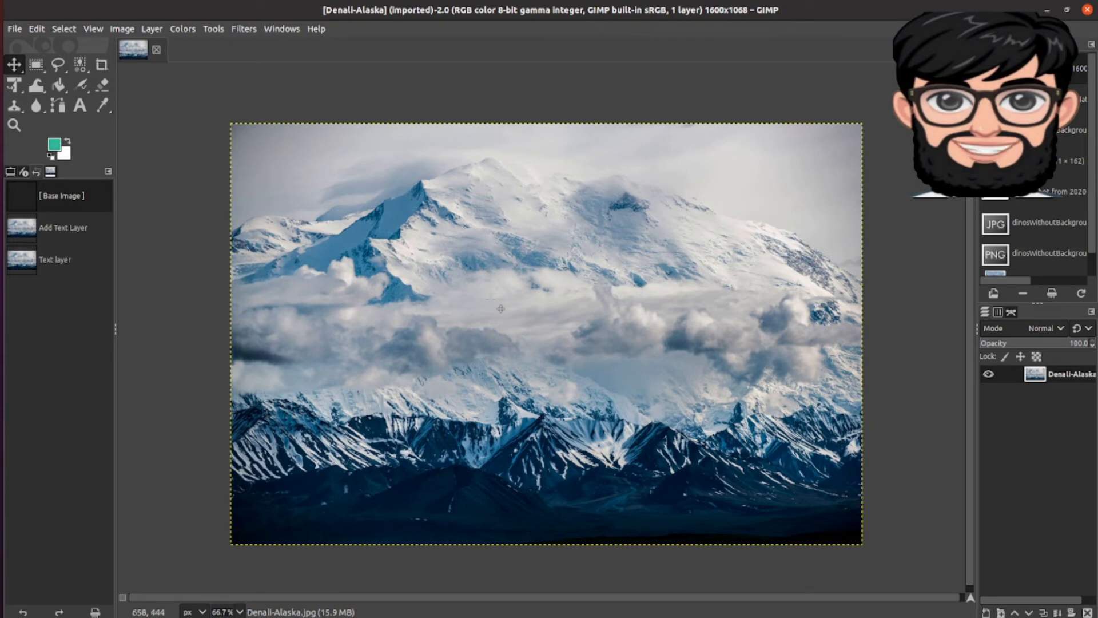
Create a new 1600 × 1068 px layer named SelectionsAndColoring, filled with transparency
right_click(1024, 423)
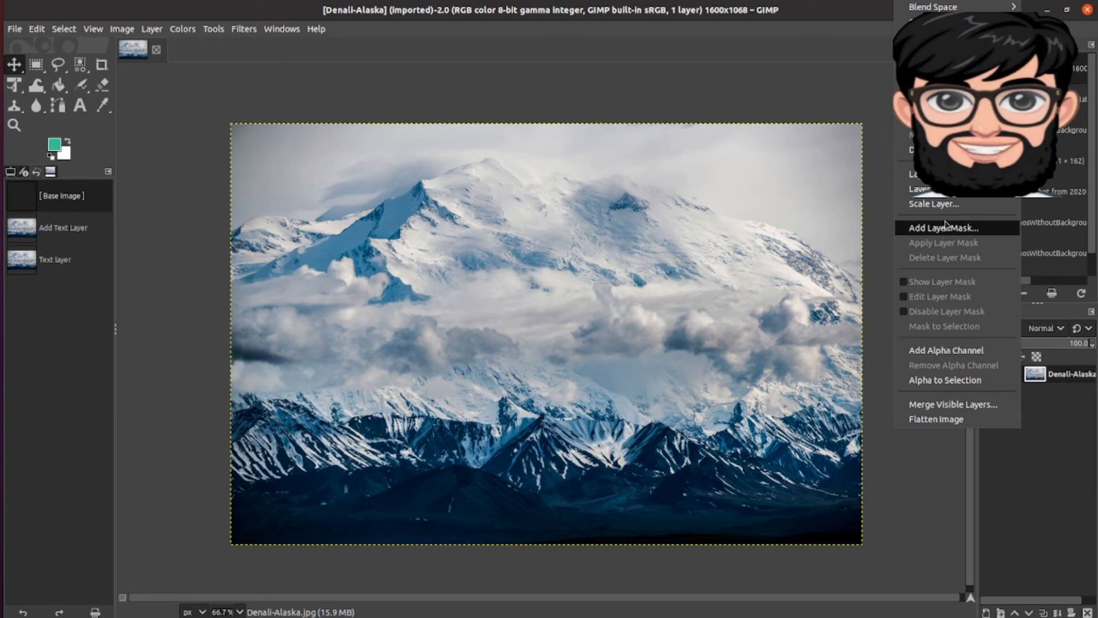
click(943, 76)
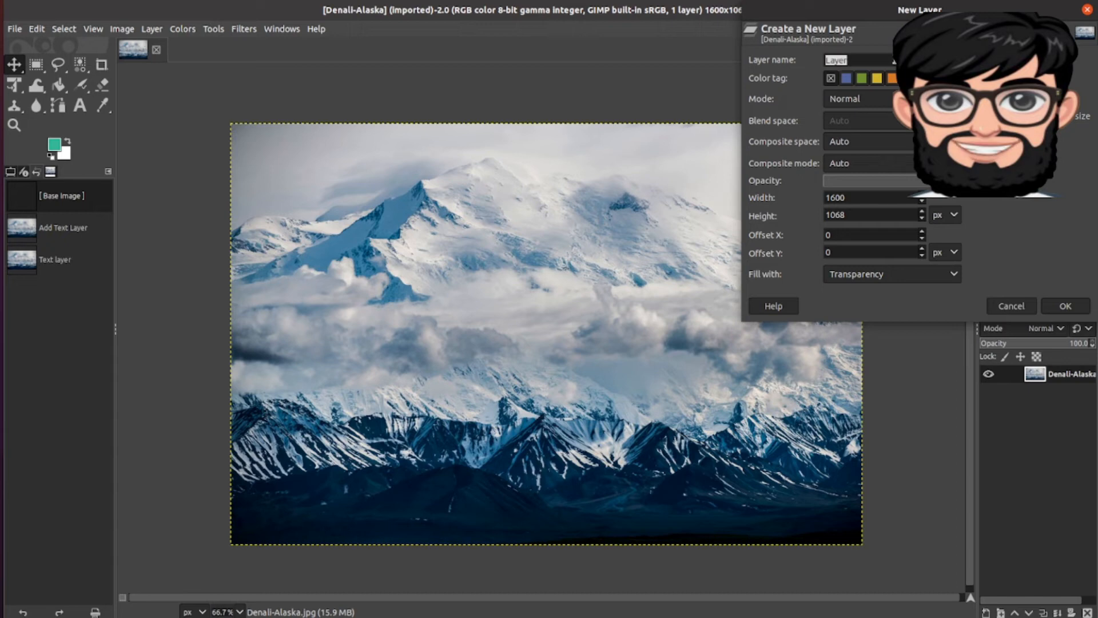
text(SelectionsAndCo)
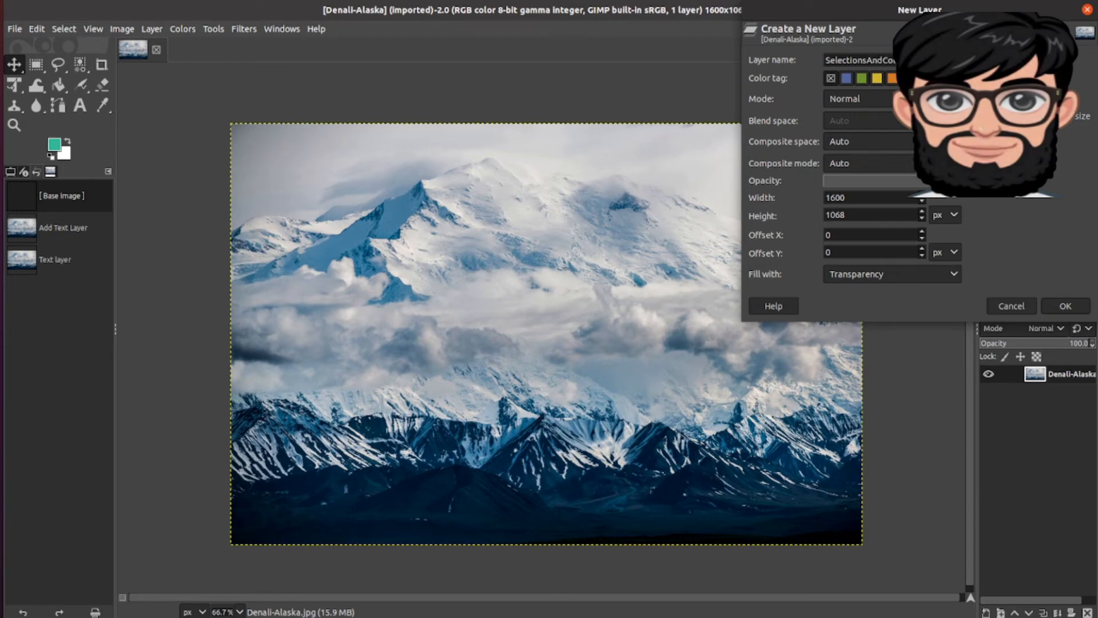
text(loring)
click(1065, 306)
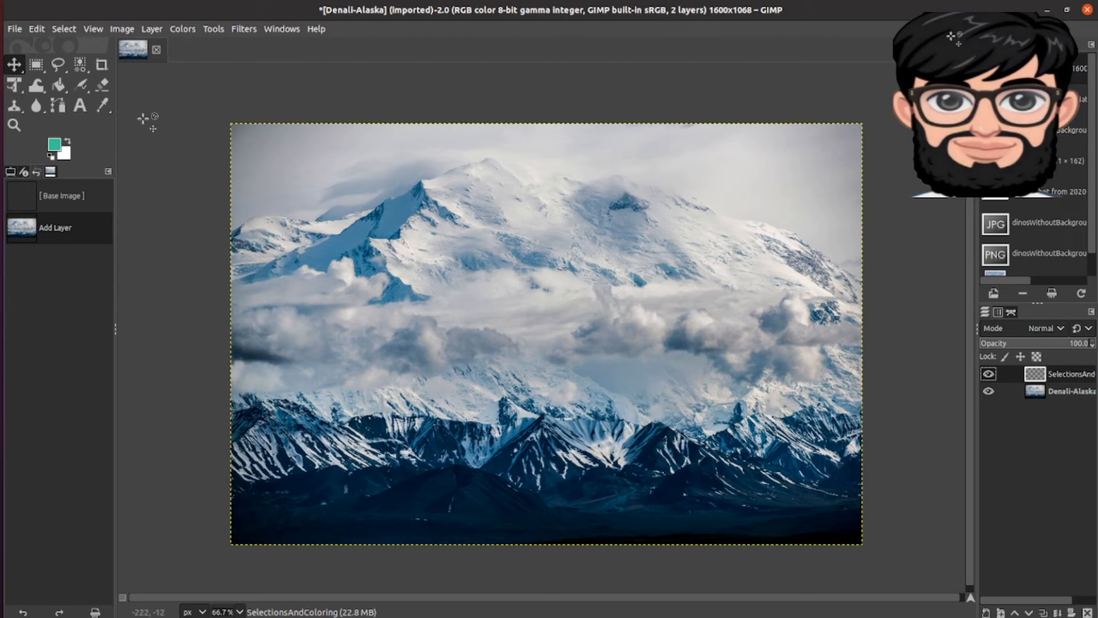
Select a rectangle over the photo's upper-left corner and fill it with turquoise 34dcb3
click(39, 69)
drag(294, 175, 375, 253)
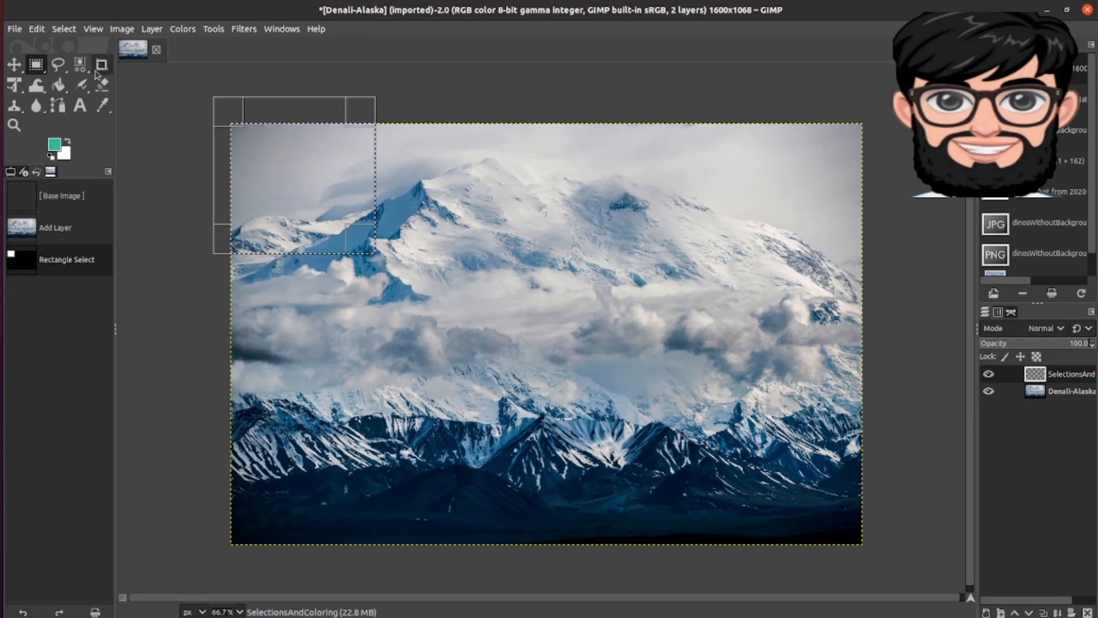
click(59, 84)
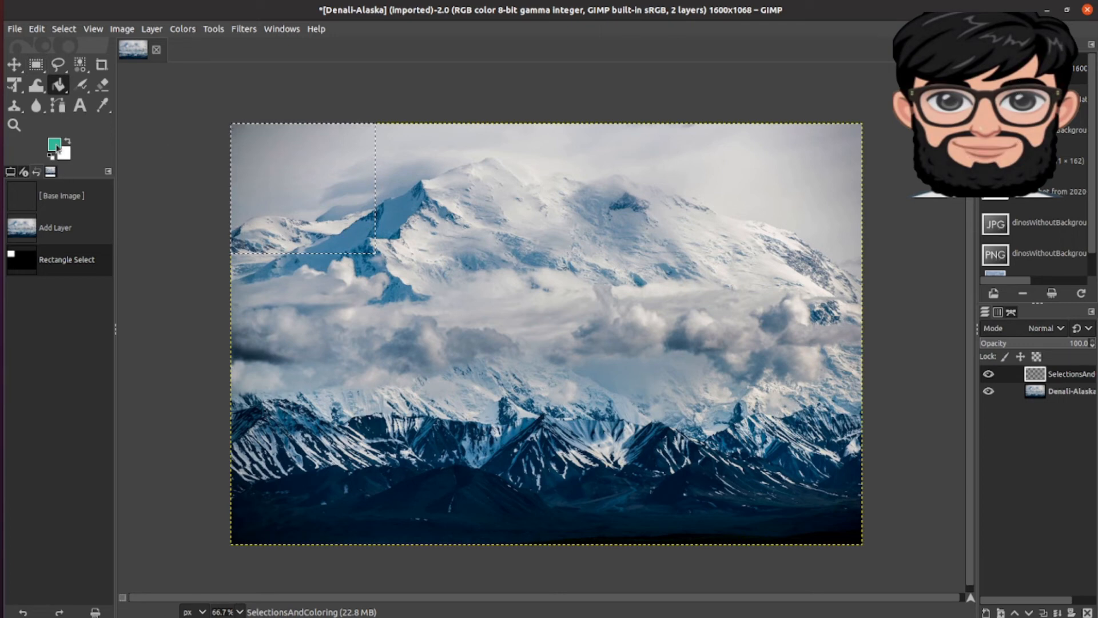
click(55, 145)
click(114, 107)
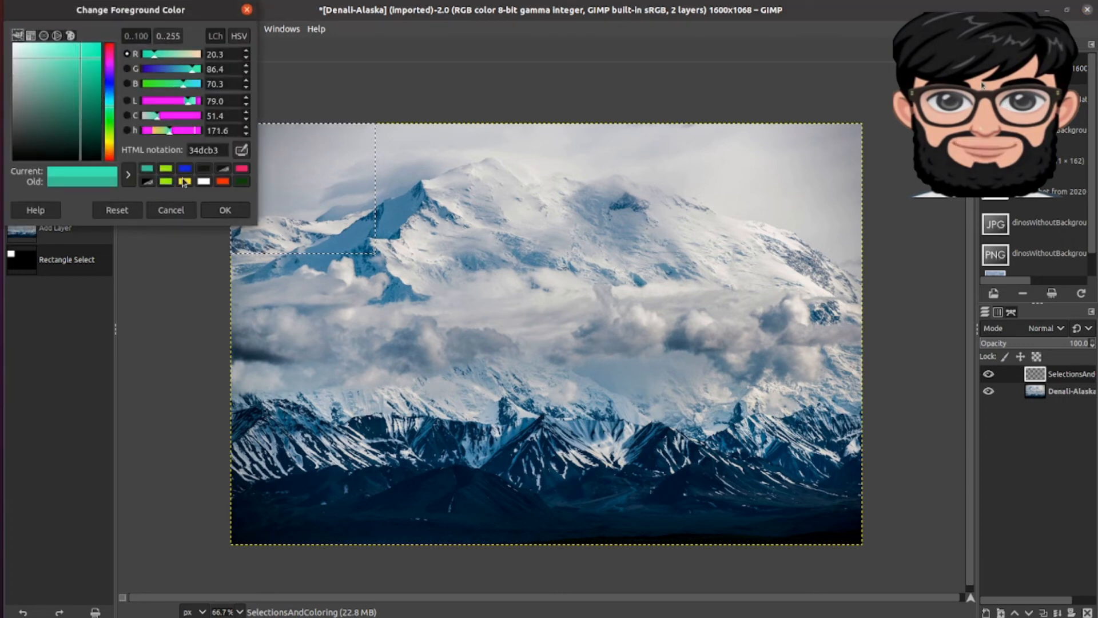
click(225, 211)
click(336, 166)
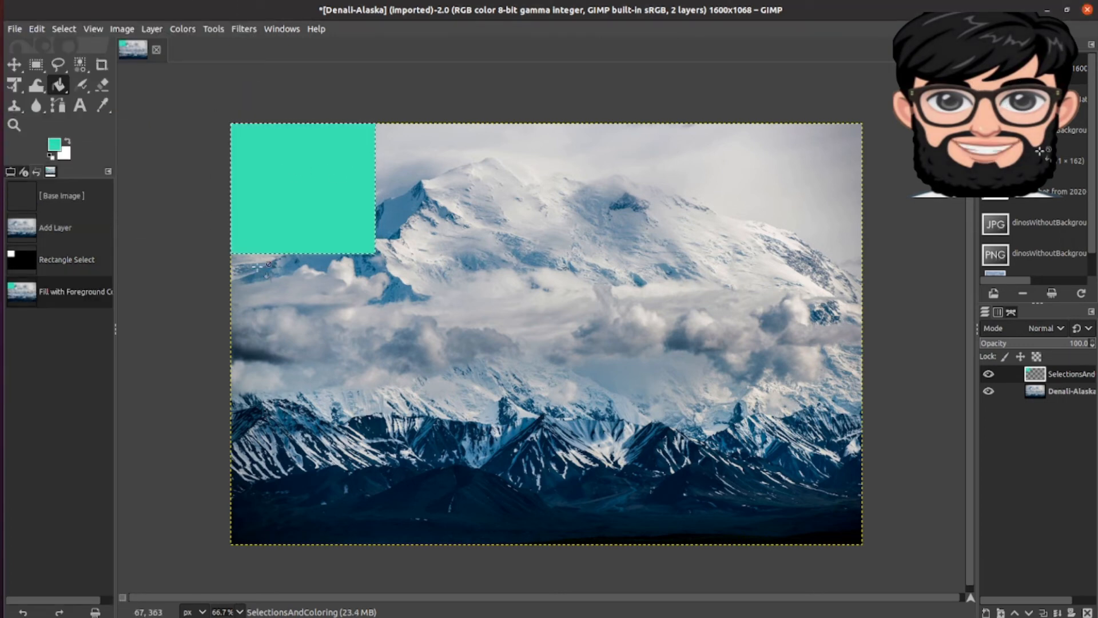
click(57, 66)
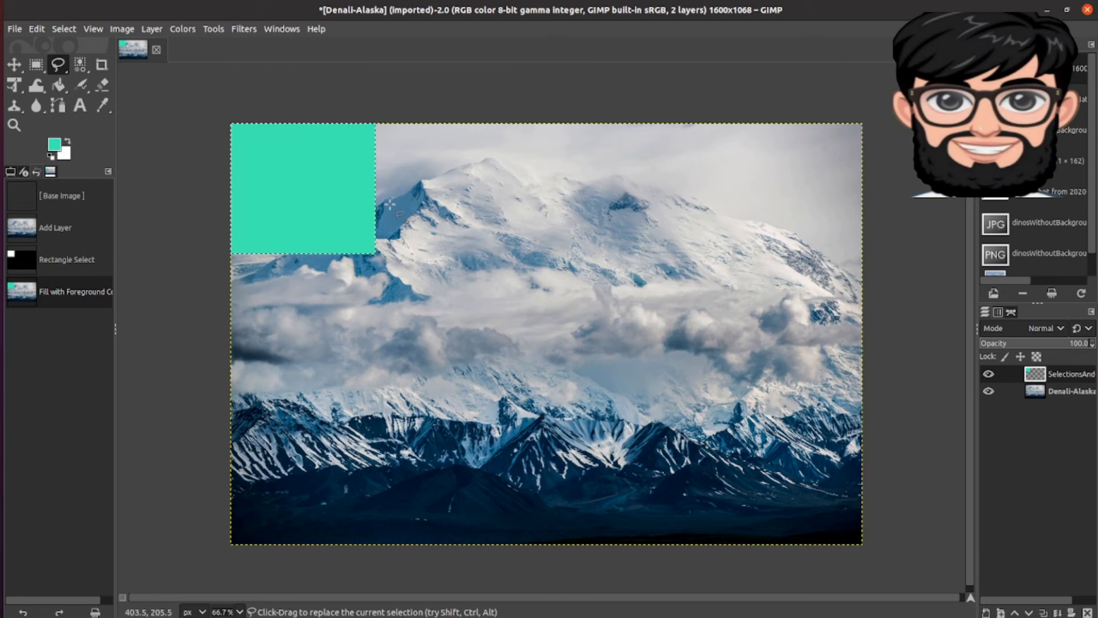
click(247, 386)
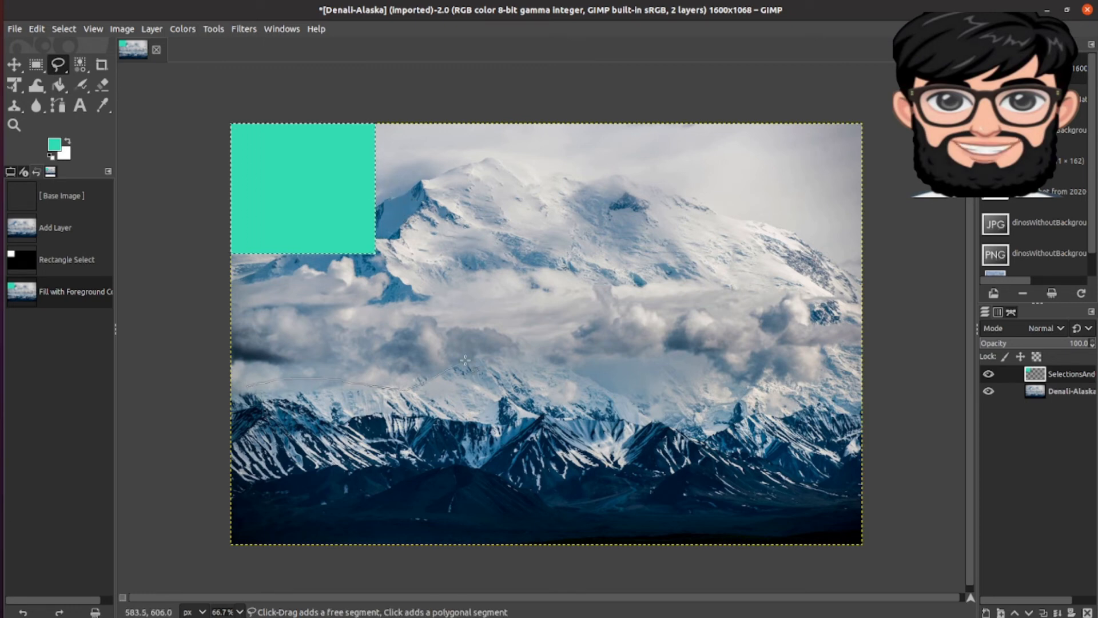
mouse_move(463, 361)
mouse_down()
mouse_move(528, 347)
mouse_move(643, 388)
mouse_up()
drag(838, 353, 869, 343)
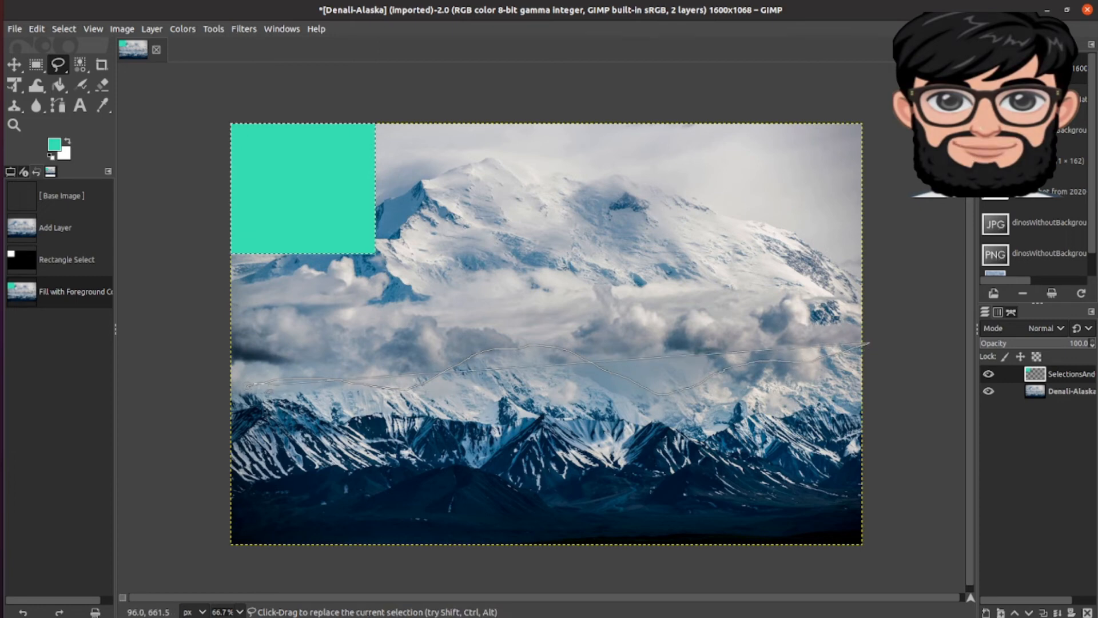
key(Escape)
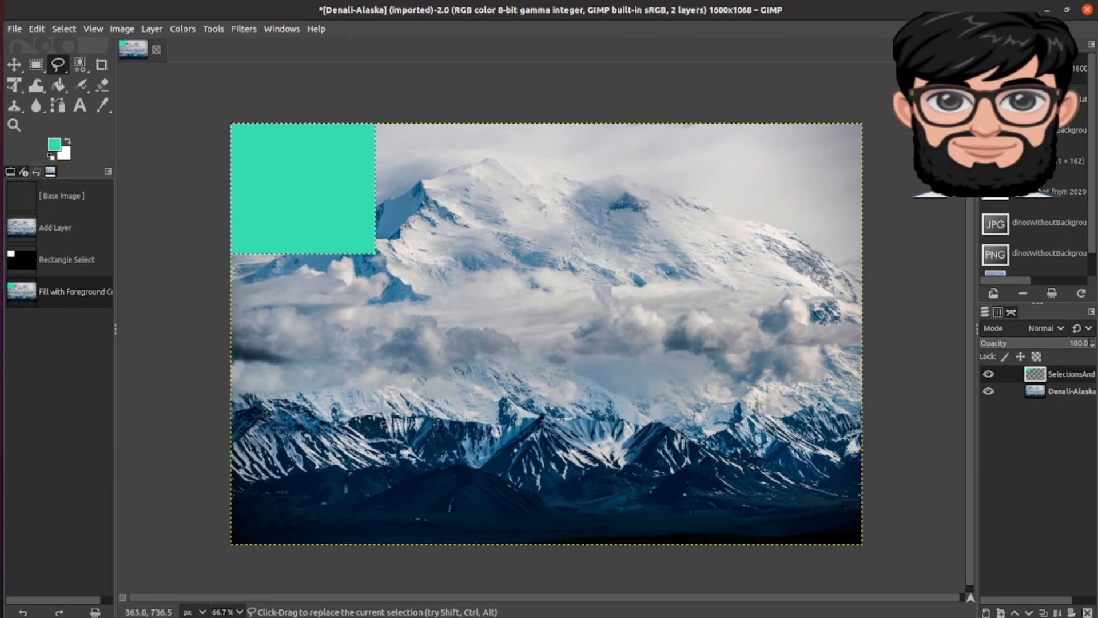
click(234, 386)
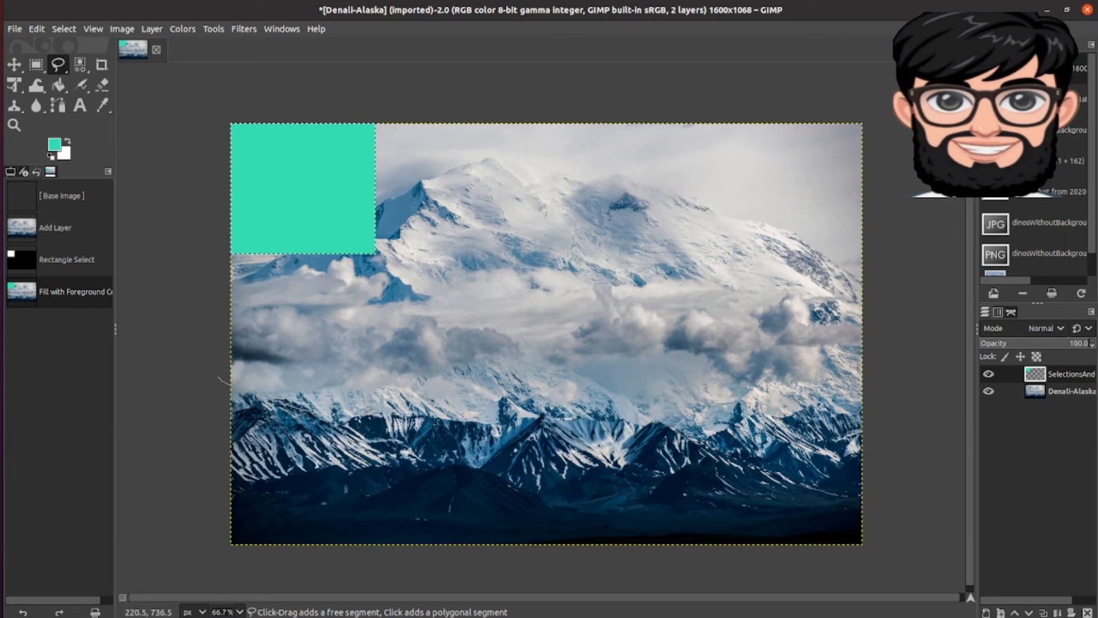
drag(325, 413, 549, 366)
double_click(891, 336)
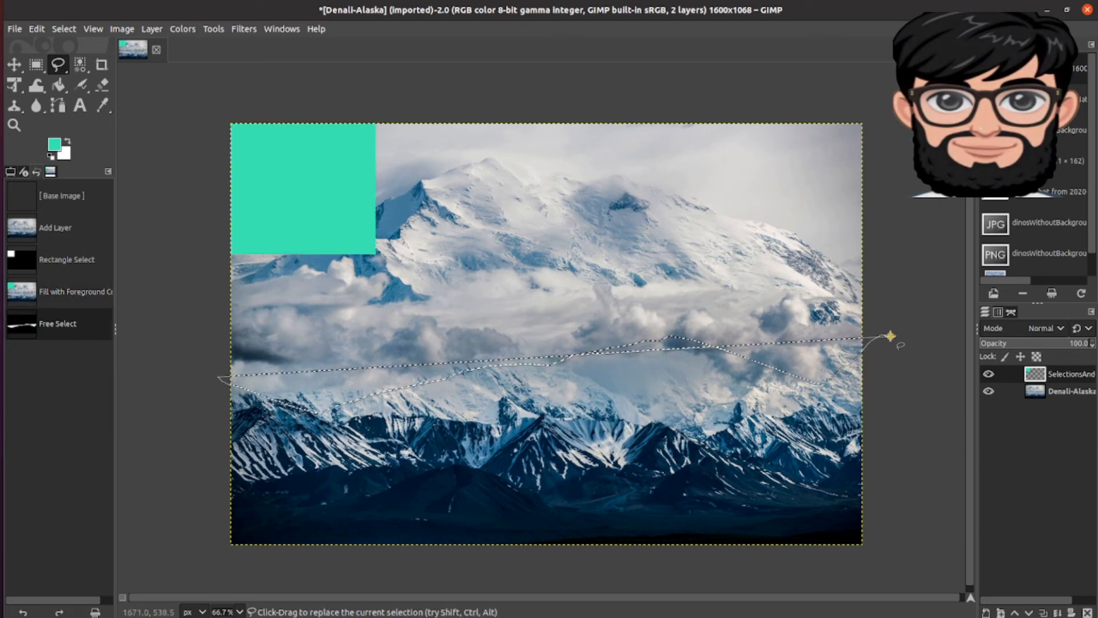
key(ctrl+z)
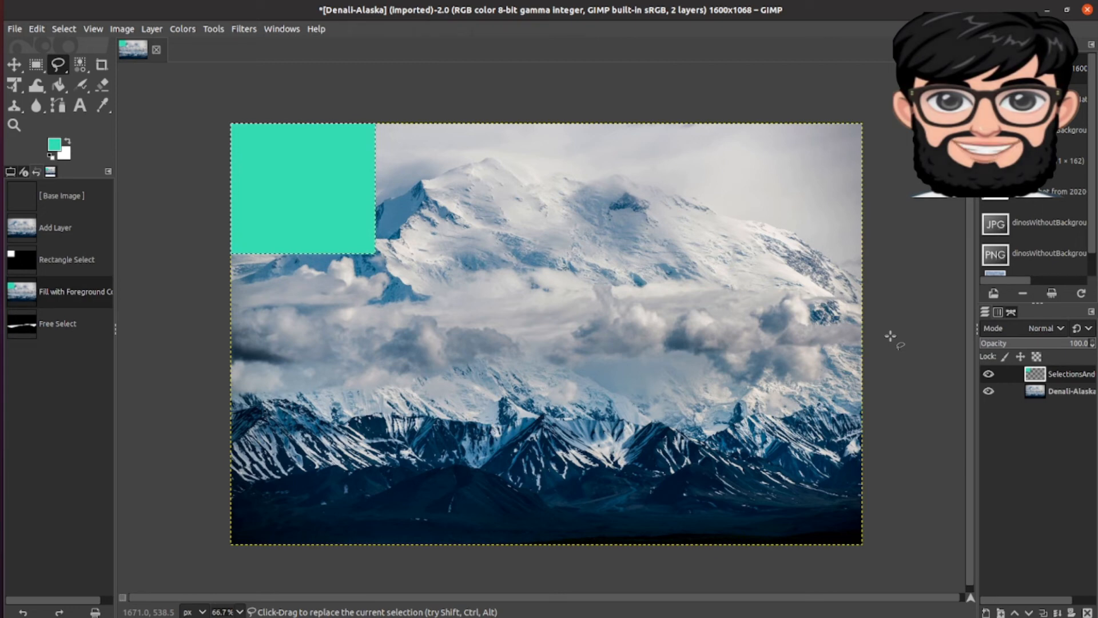
Draw a freehand selection around the photo's lower part, from the clouds down past the bottom edge, and bucket-fill it with the turquoise foreground colour
drag(204, 377, 229, 381)
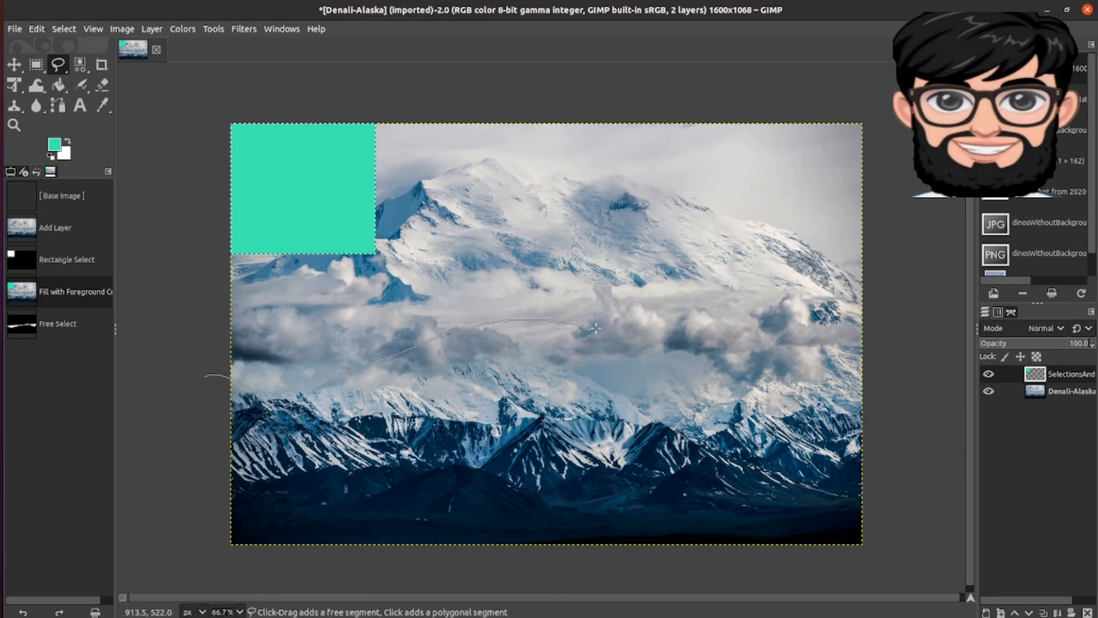
mouse_move(595, 327)
mouse_down()
mouse_move(714, 334)
mouse_move(812, 320)
mouse_up()
mouse_move(898, 423)
mouse_down()
mouse_move(906, 525)
mouse_move(886, 565)
mouse_move(318, 595)
mouse_move(190, 566)
mouse_move(188, 455)
mouse_up()
key(Return)
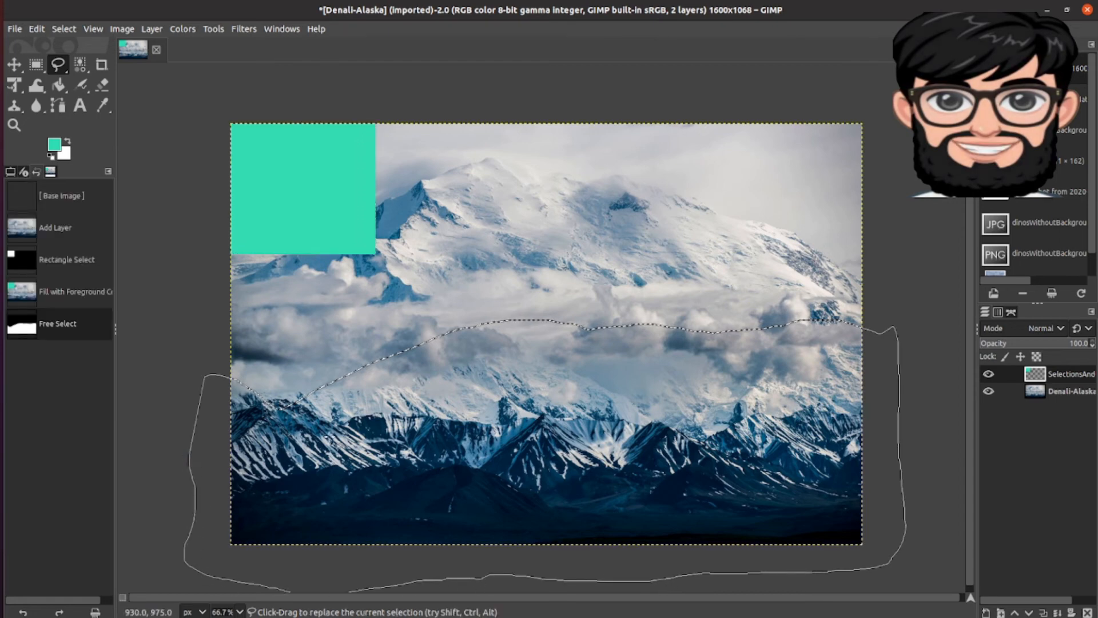
click(58, 85)
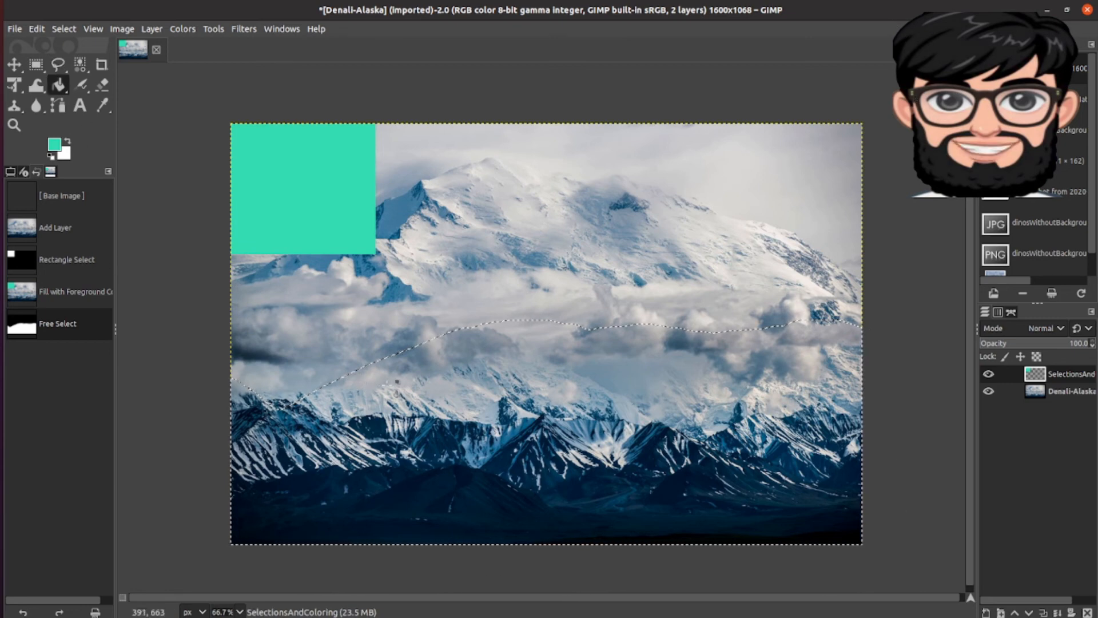
click(407, 369)
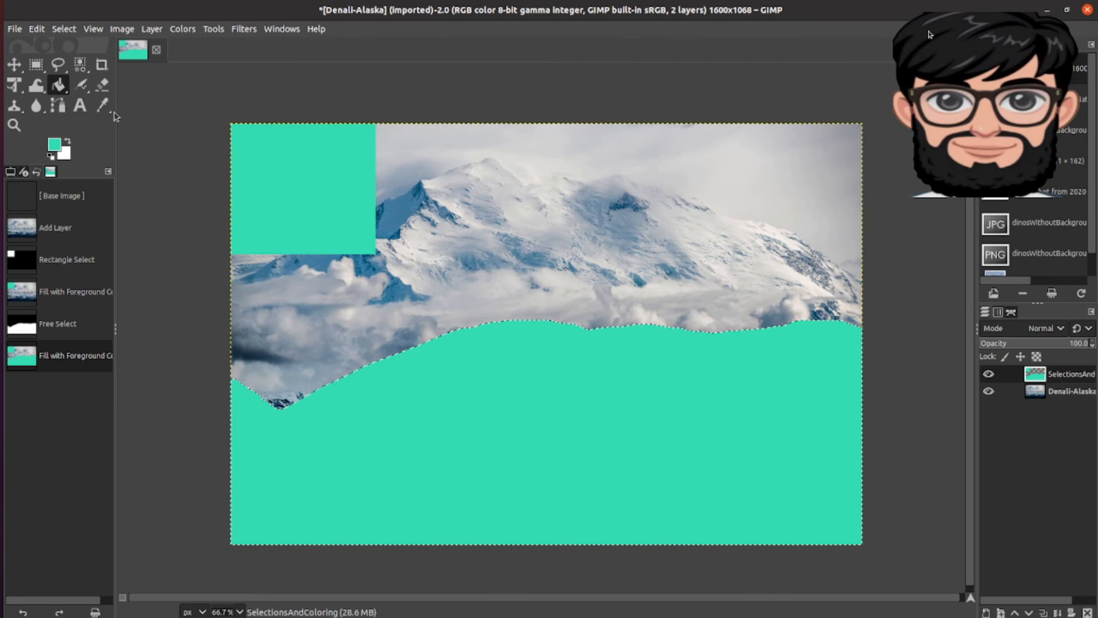
Widen the toolbox area and erase the handwritten word "gimp" out of the large turquoise fill with the Eraser
drag(116, 92, 201, 92)
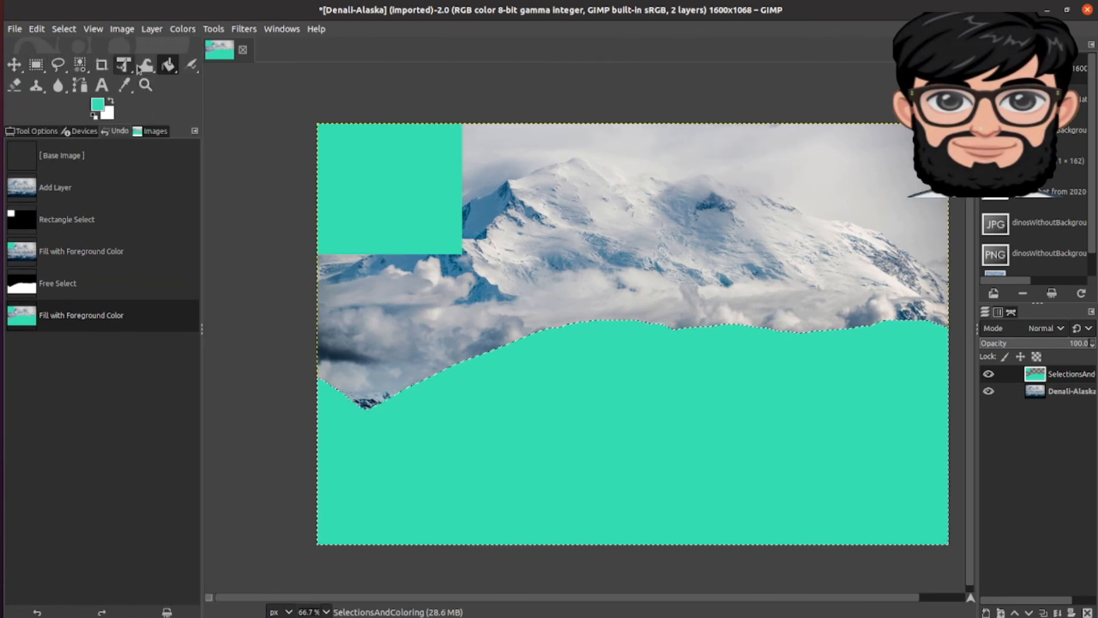
click(16, 86)
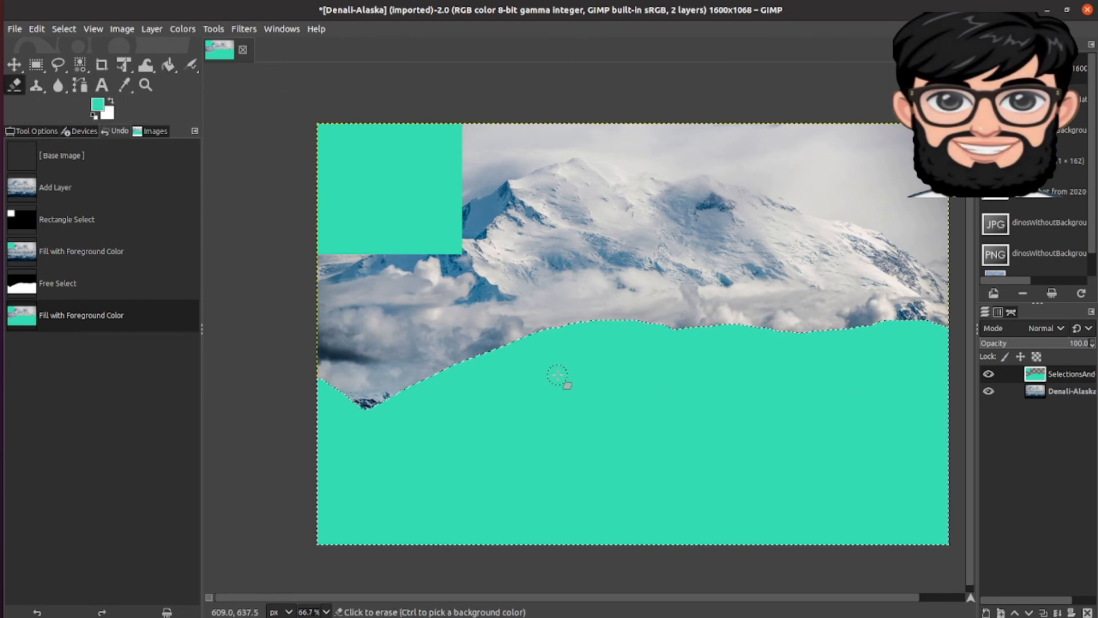
drag(558, 389, 549, 452)
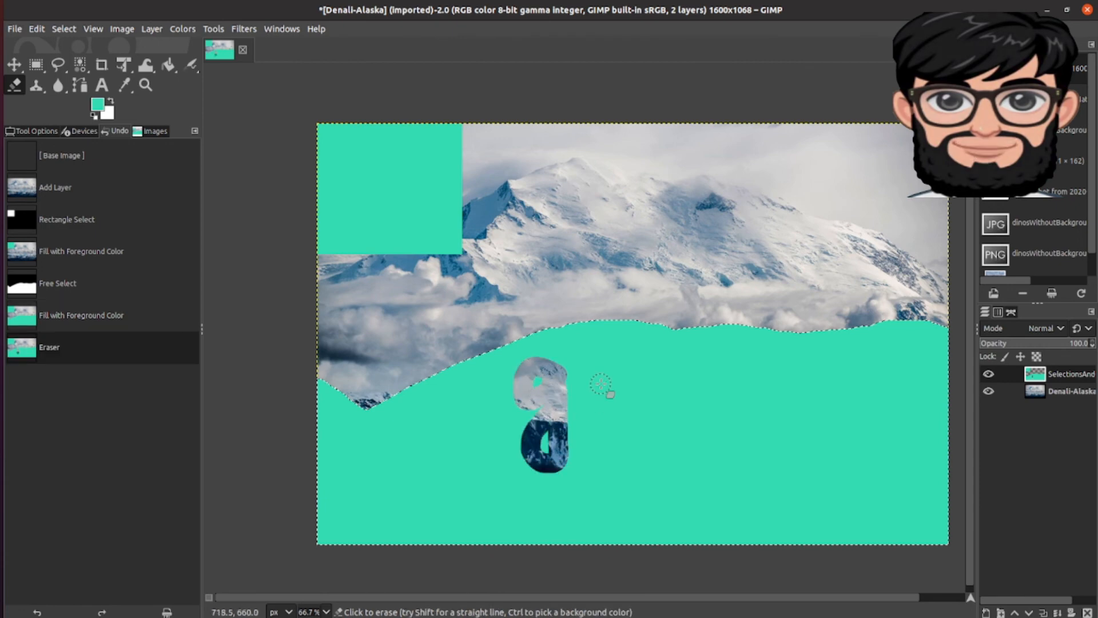
drag(600, 418, 598, 423)
click(586, 343)
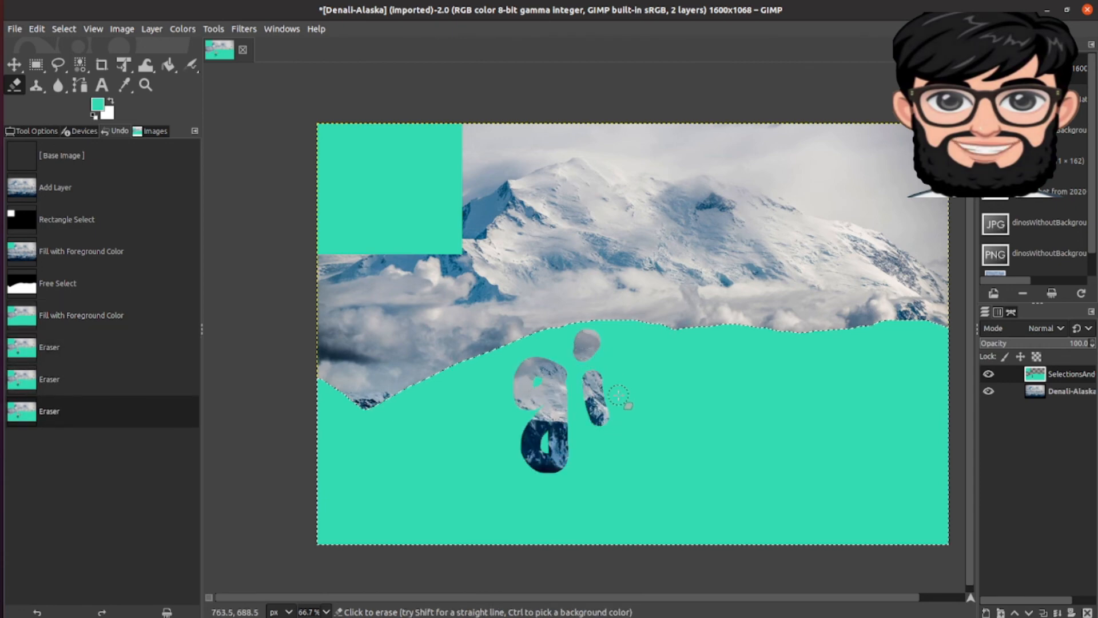
mouse_move(719, 407)
mouse_down()
mouse_move(770, 424)
mouse_move(772, 451)
mouse_move(785, 381)
mouse_up()
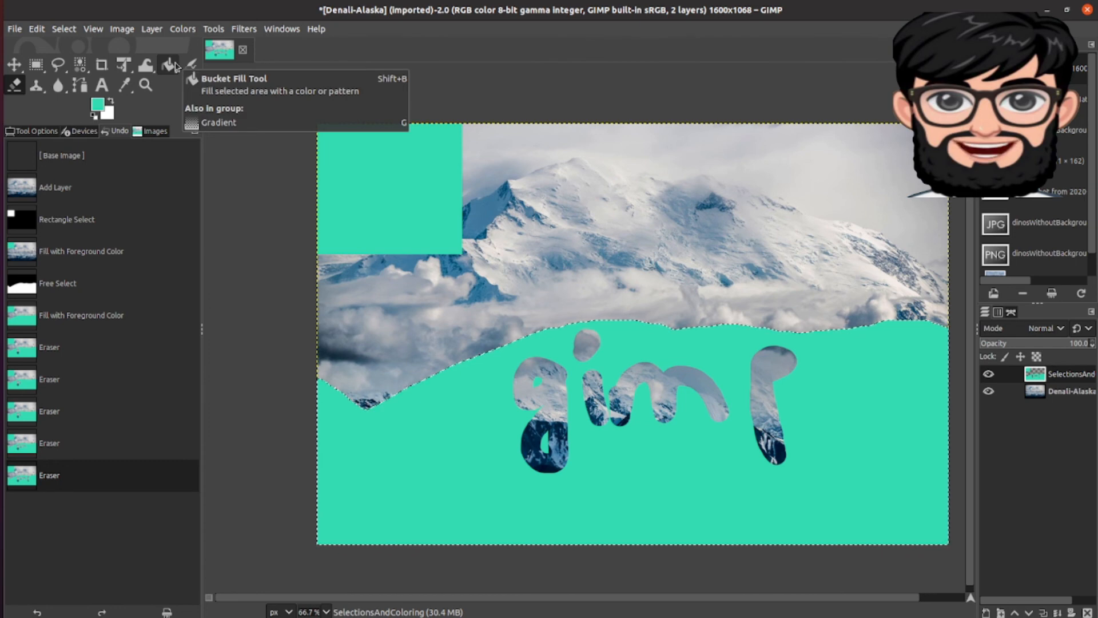
Select an ellipse over the mountain slope above the erased lettering and fill it with pink dc346c
click(45, 72)
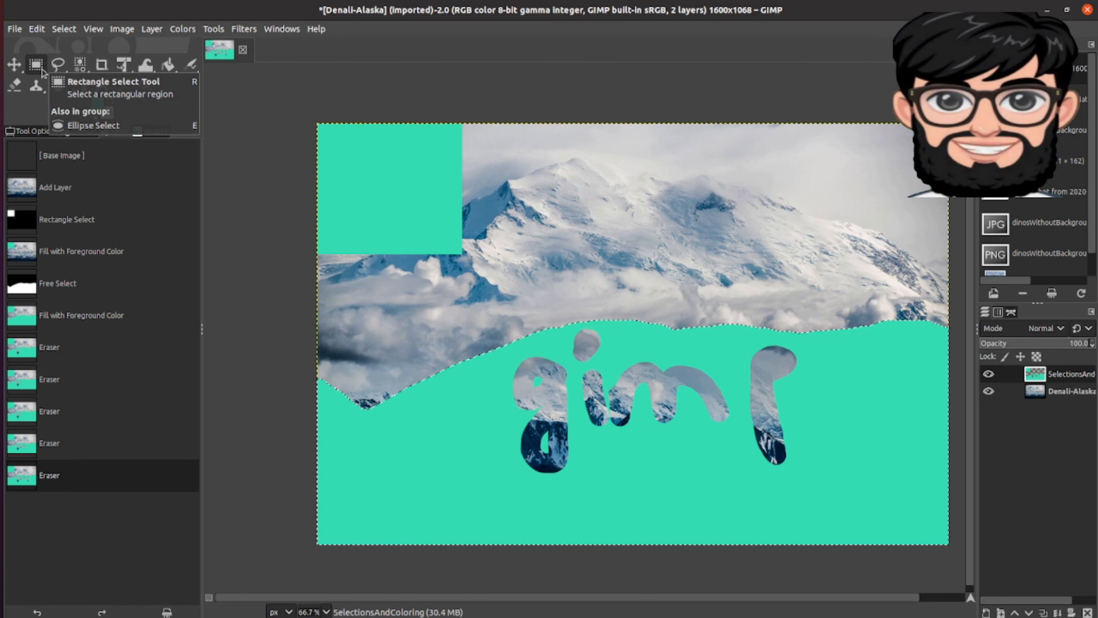
key(e)
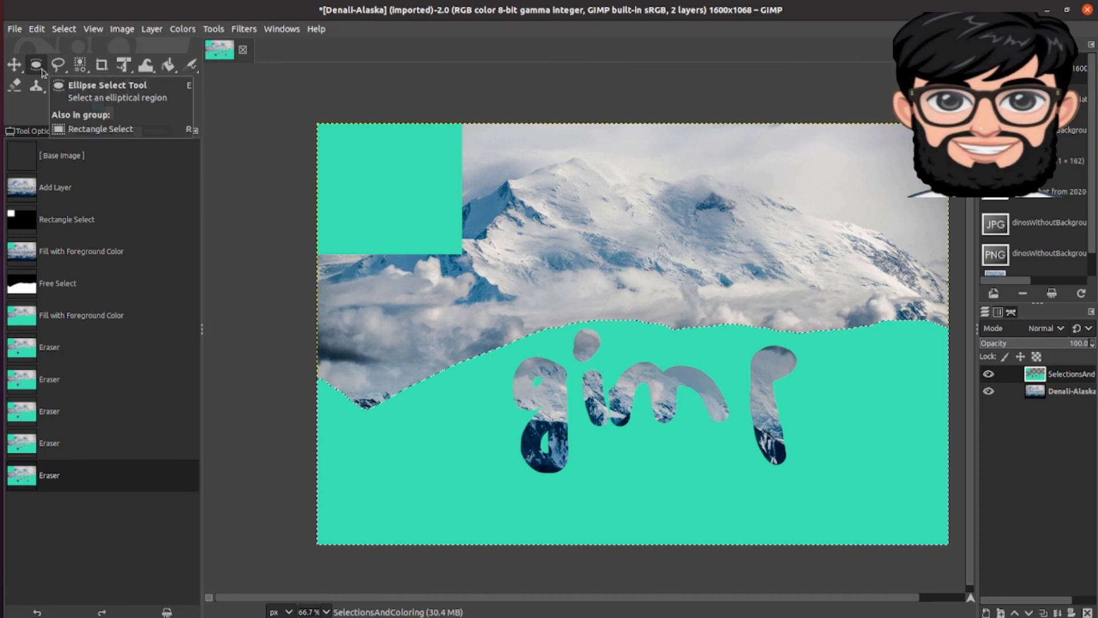
click(41, 71)
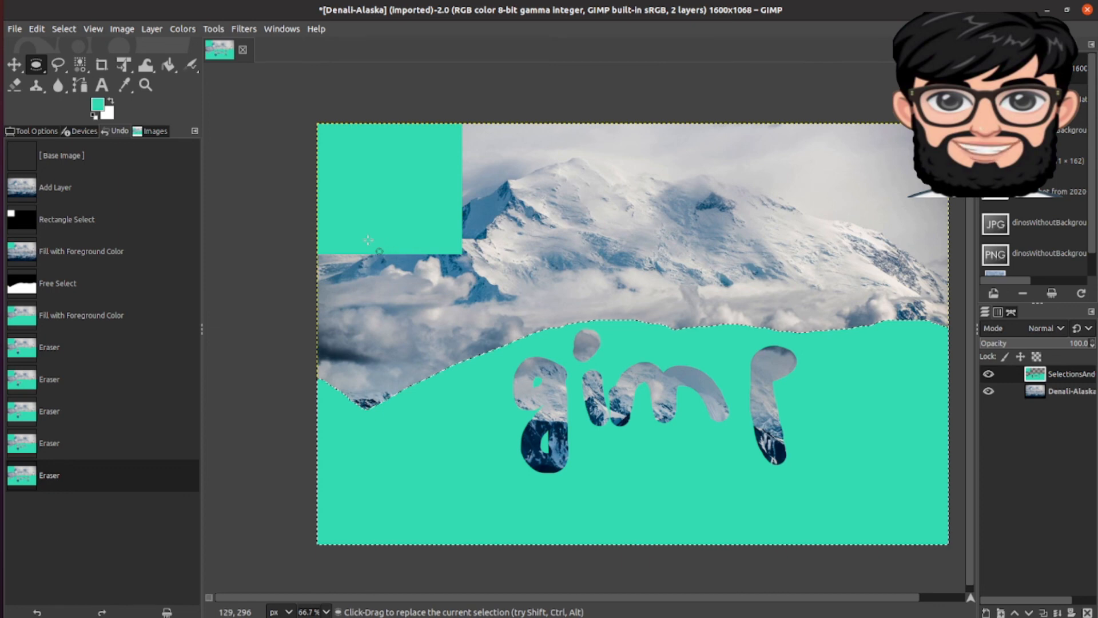
drag(627, 179, 796, 296)
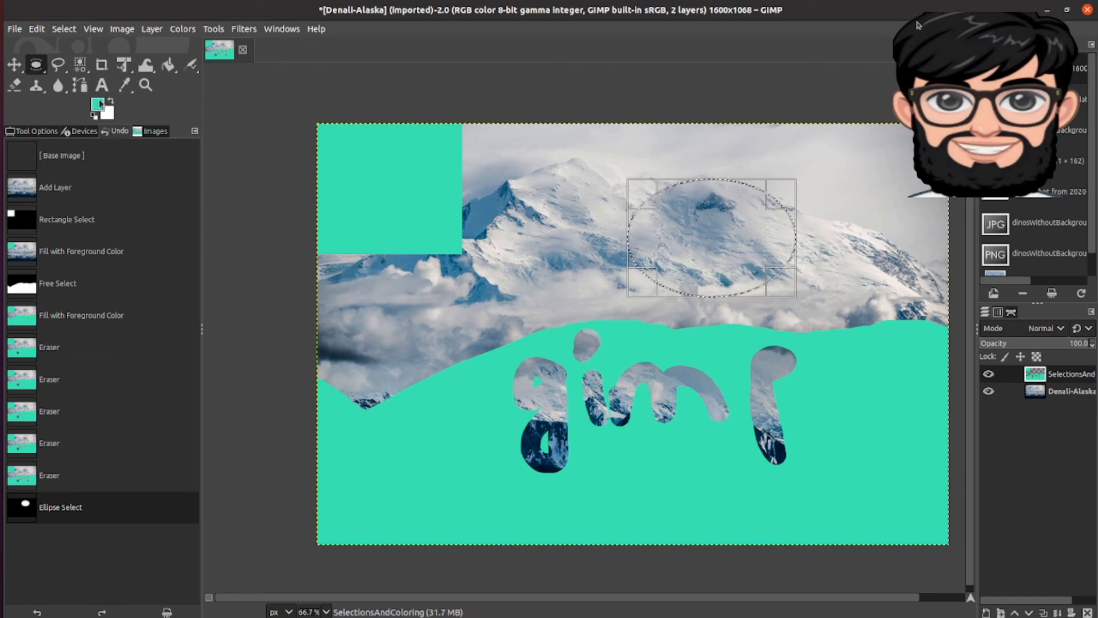
click(169, 64)
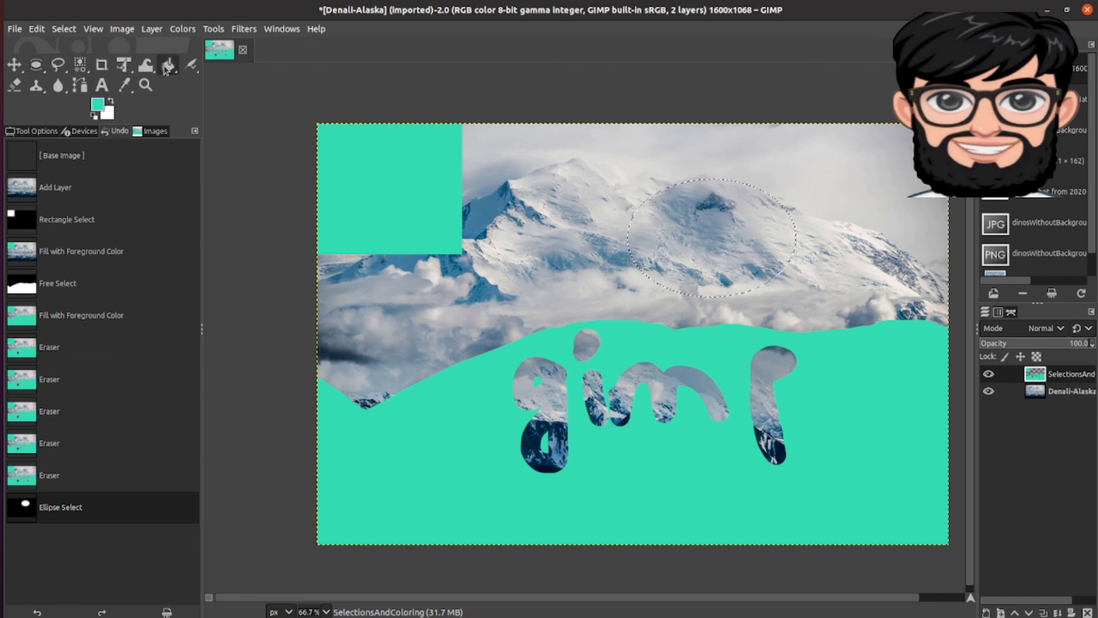
click(99, 106)
click(108, 58)
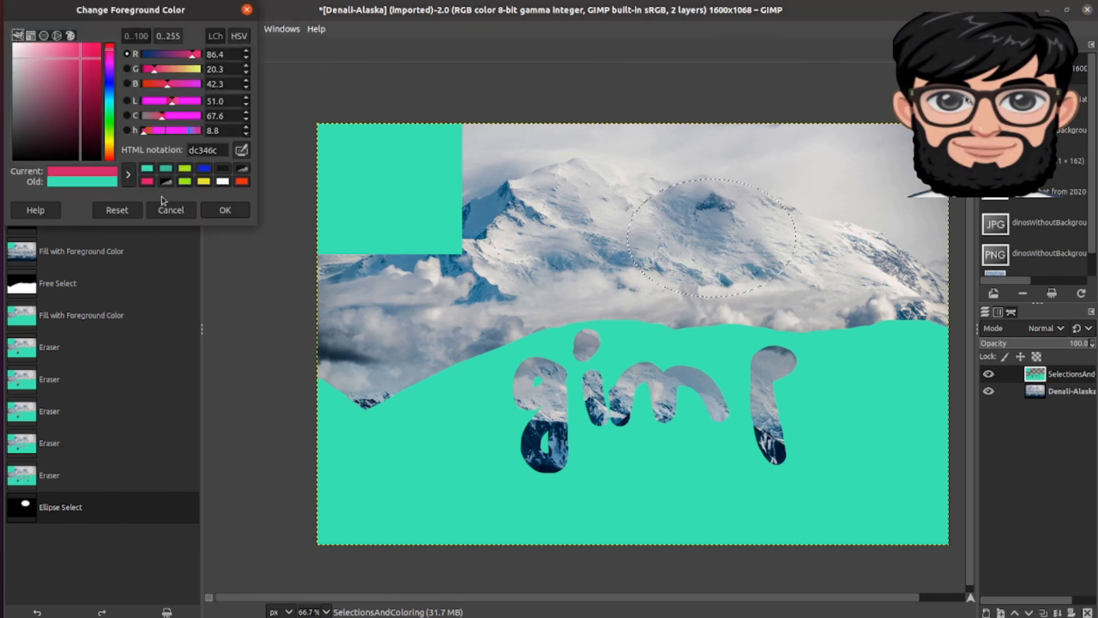
click(226, 210)
key(ctrl+comma)
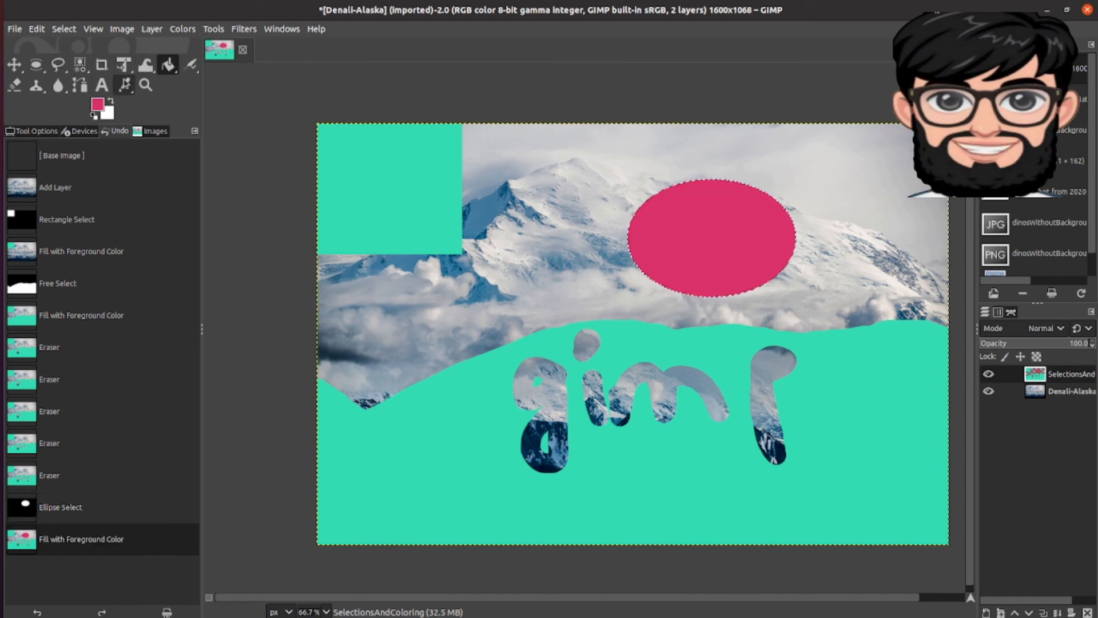
Add a text box beside the turquoise rectangle, over the mountain peak, containing the word "Testing"
click(102, 84)
drag(488, 133, 613, 252)
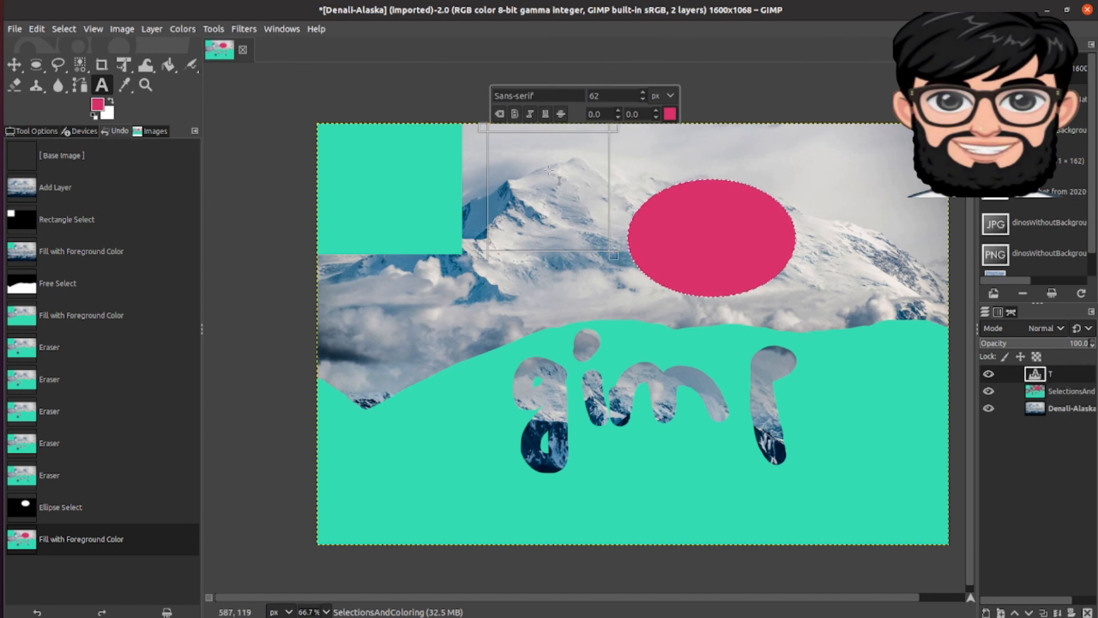
text(Testing)
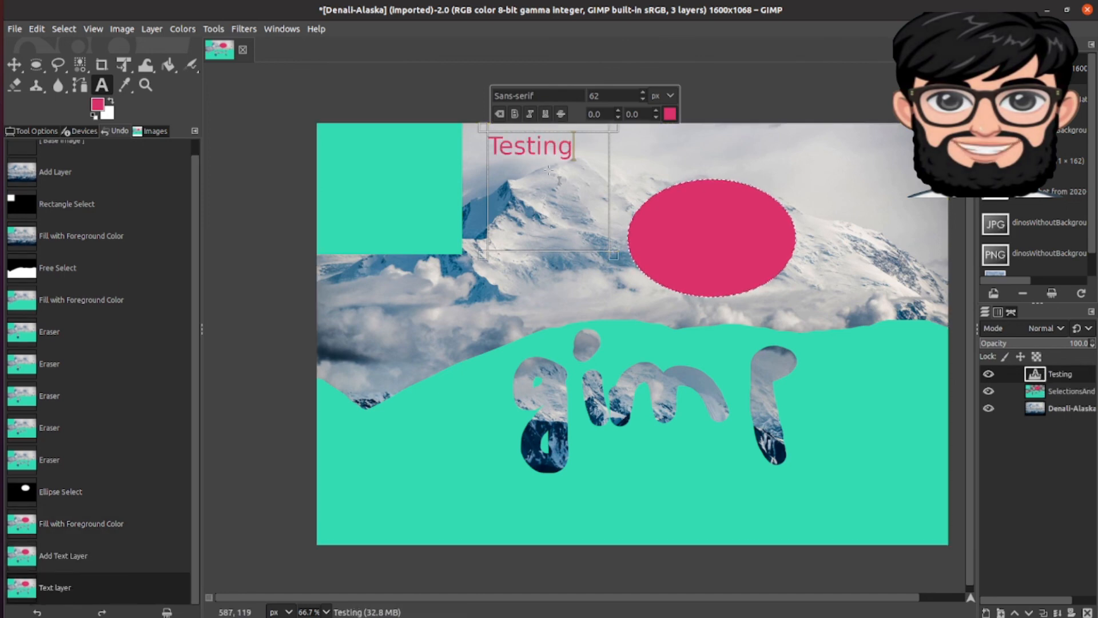
click(893, 2)
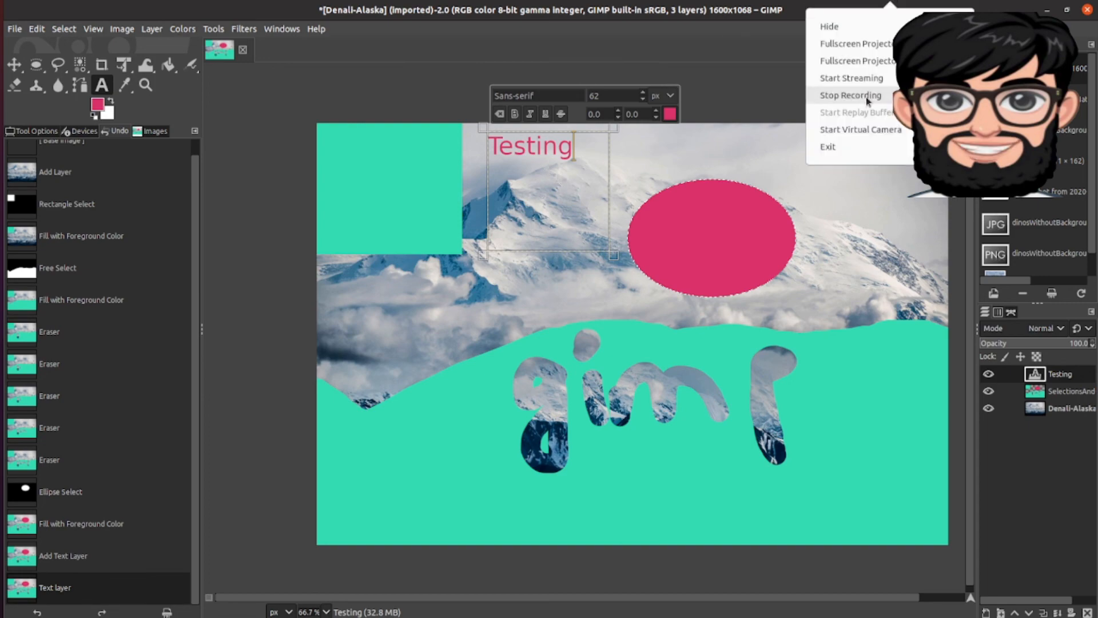